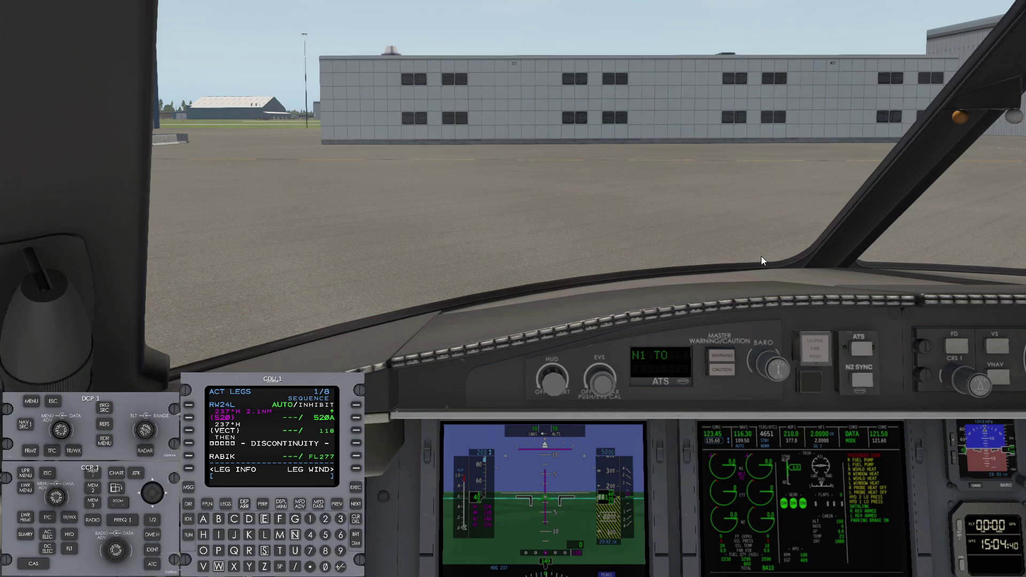
Tilt the cockpit view down to the centre pedestal and throttle quadrant
key("KP_2")
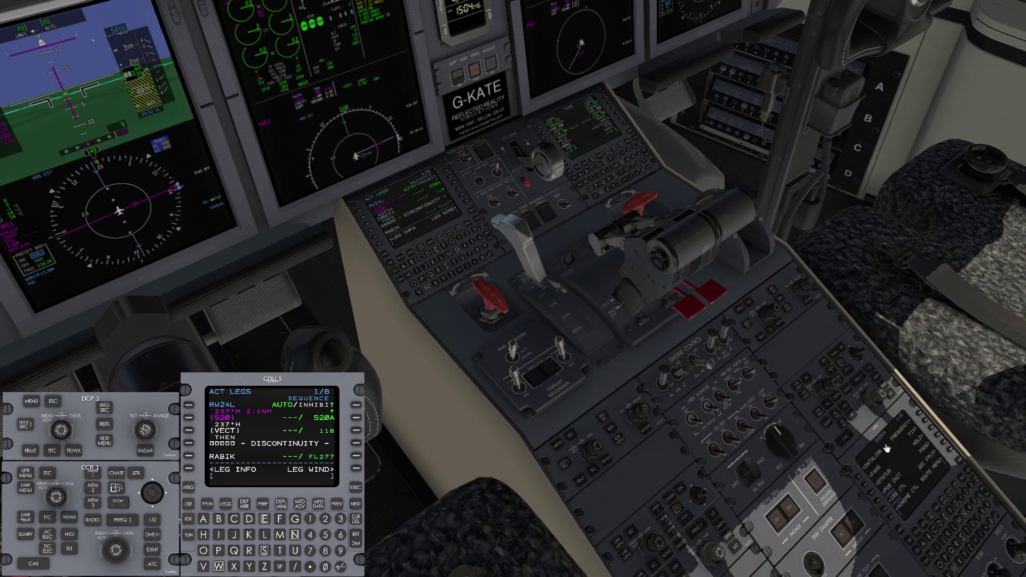
Pop out CDU 3 and read the RRS OPS CONTROL message about passengers 45 minutes late
left_click(886, 448)
key("KP_8")
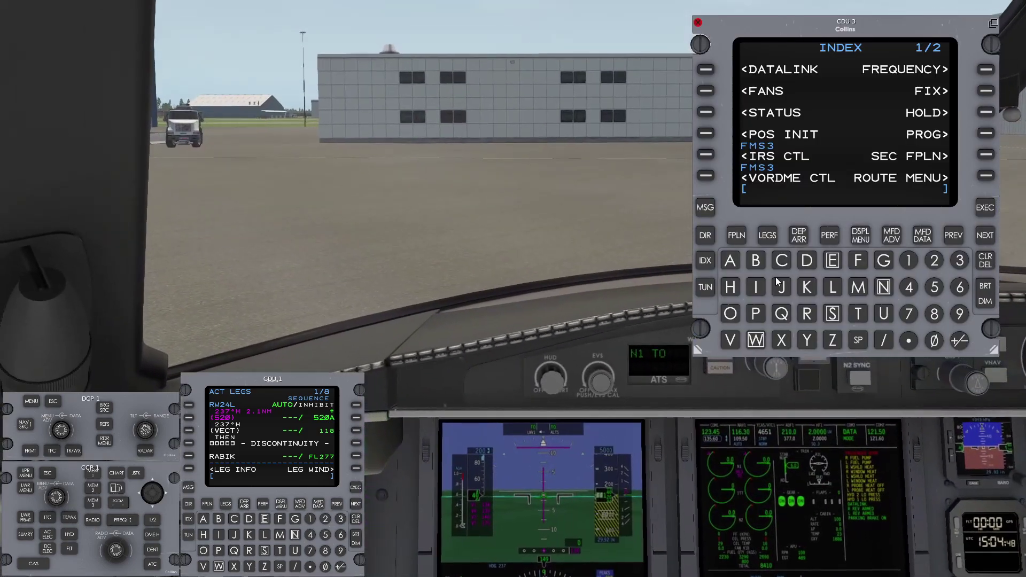
left_click(704, 70)
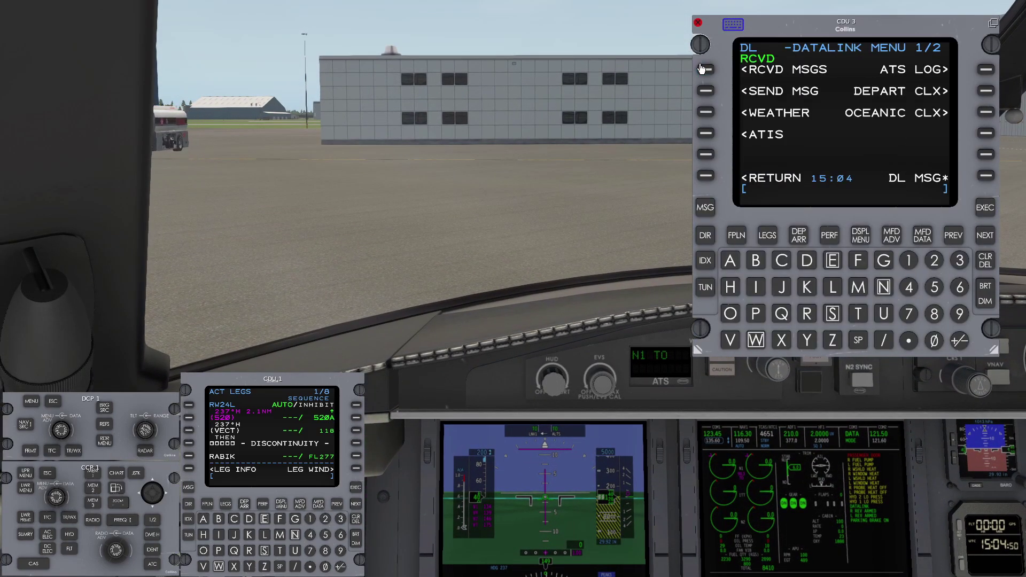
left_click(986, 176)
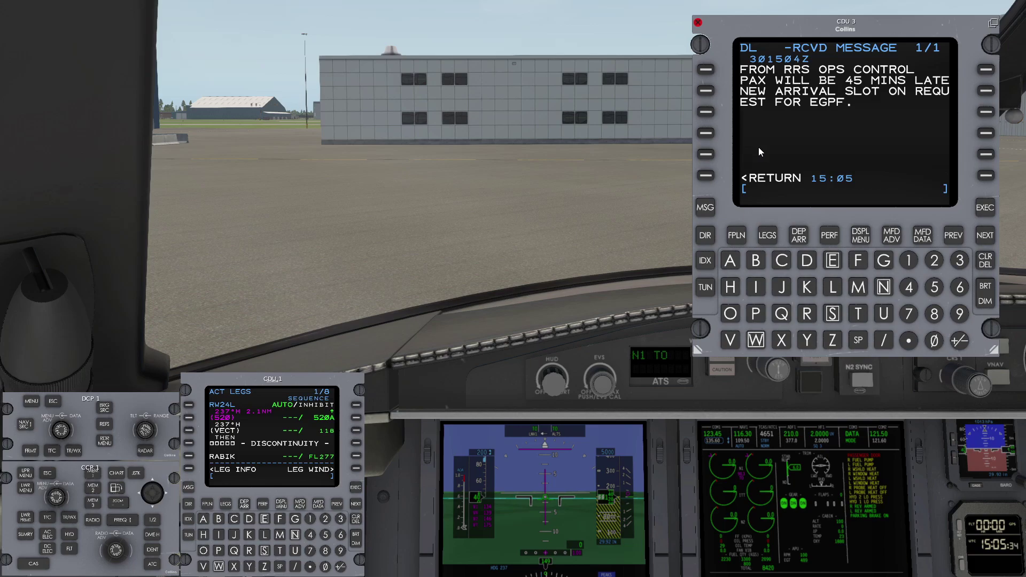
Open the VHF Datalink Status window beside CDU 3 and show the terrain profile to YUL
left_click(86, 8)
mouse_move(99, 96)
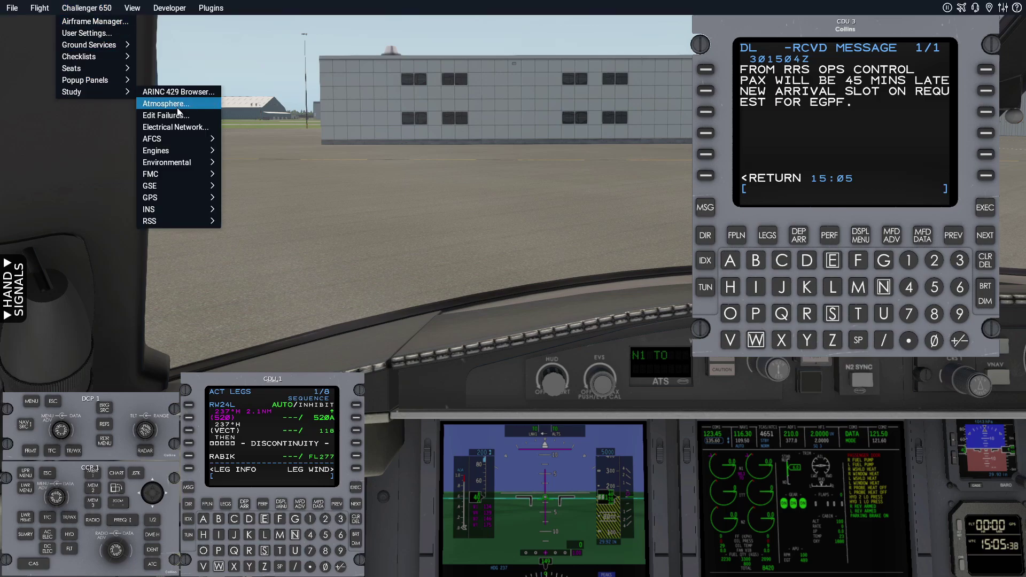
mouse_move(179, 223)
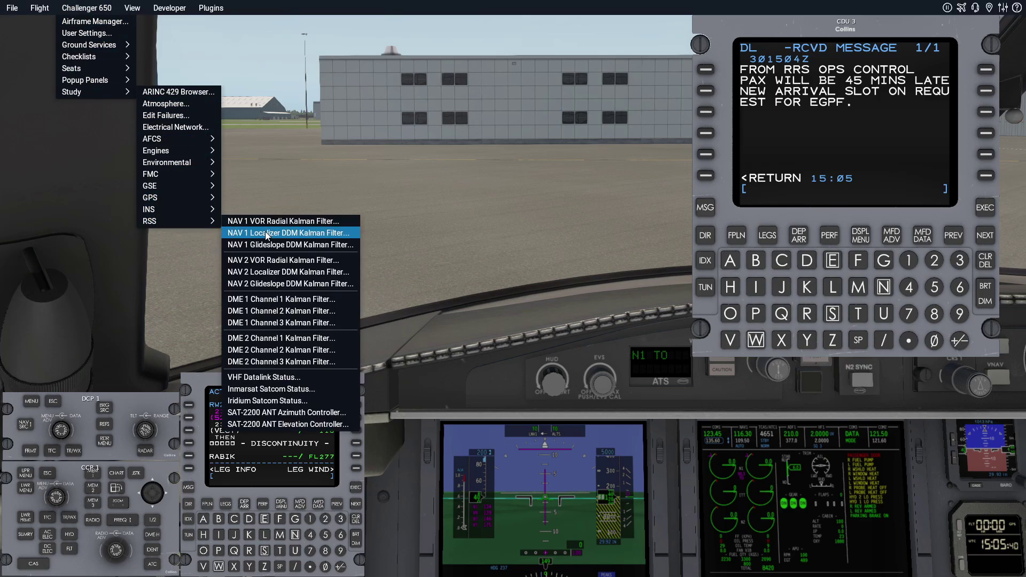
left_click(282, 379)
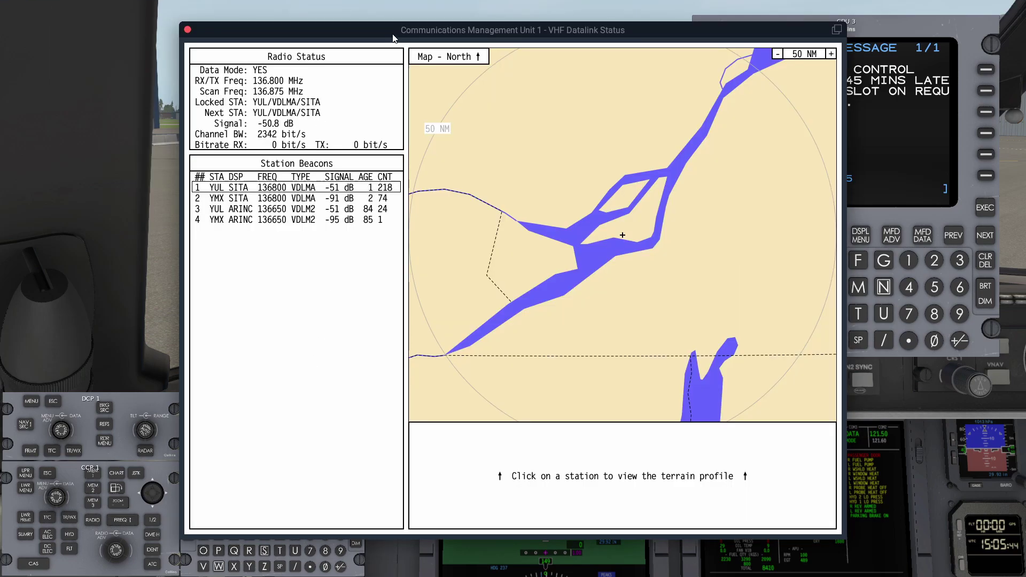
left_click_drag(389, 26, 225, 26)
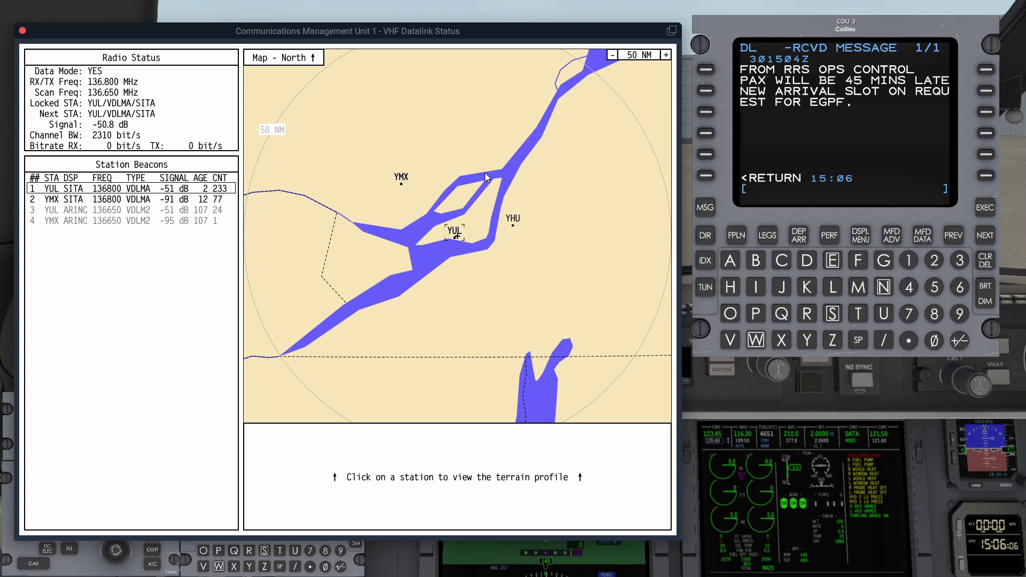
left_click(454, 235)
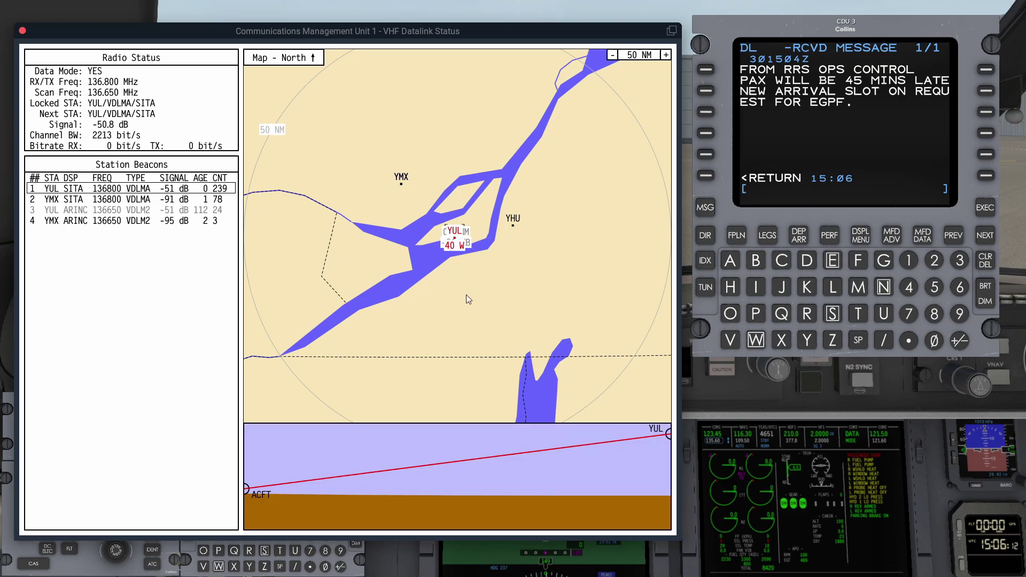
Set the datalink map range to 300 NM and profile the terrain to ALB, 164 NM away
left_click(663, 56)
left_click(663, 56)
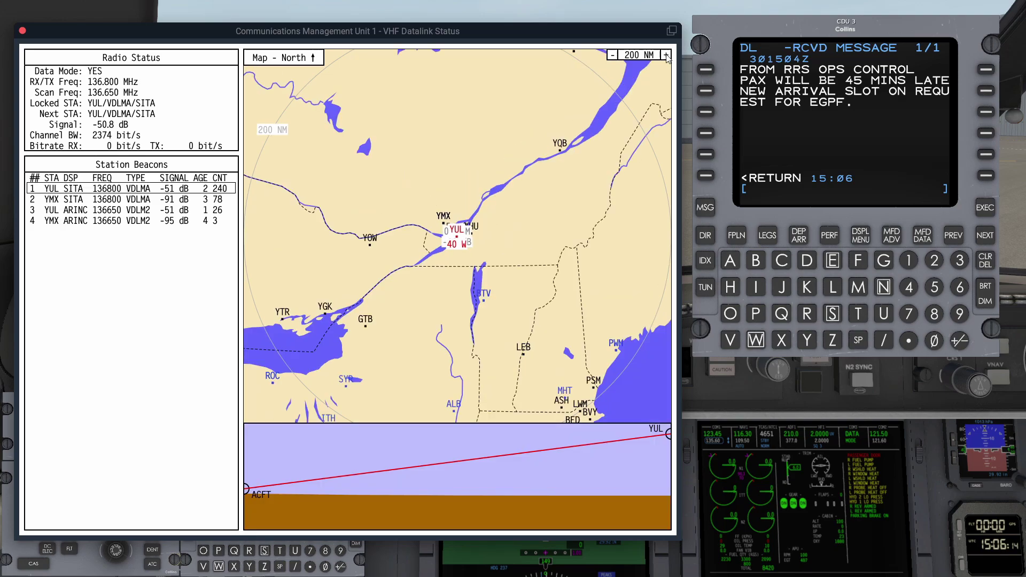
left_click(663, 56)
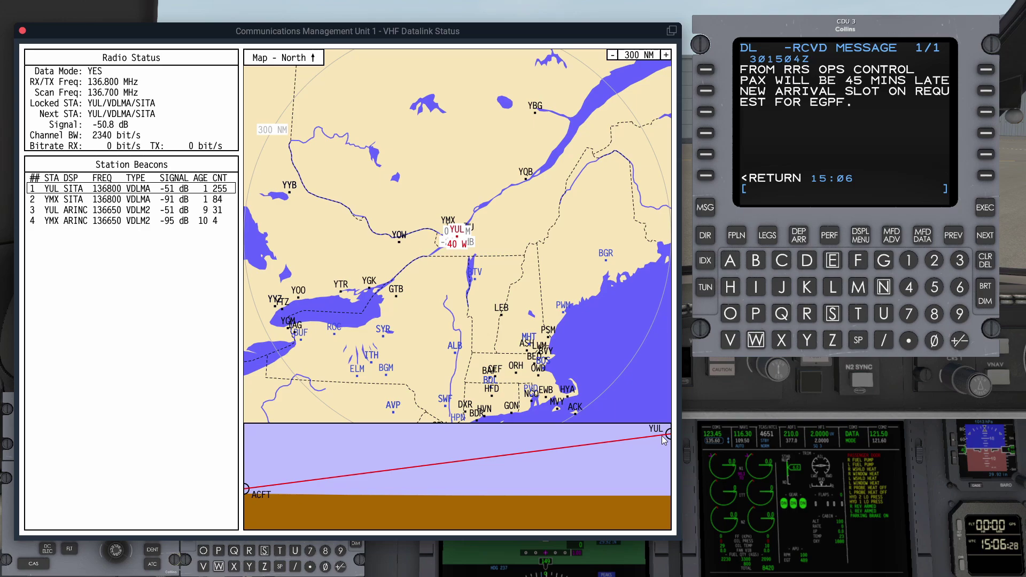
left_click(456, 355)
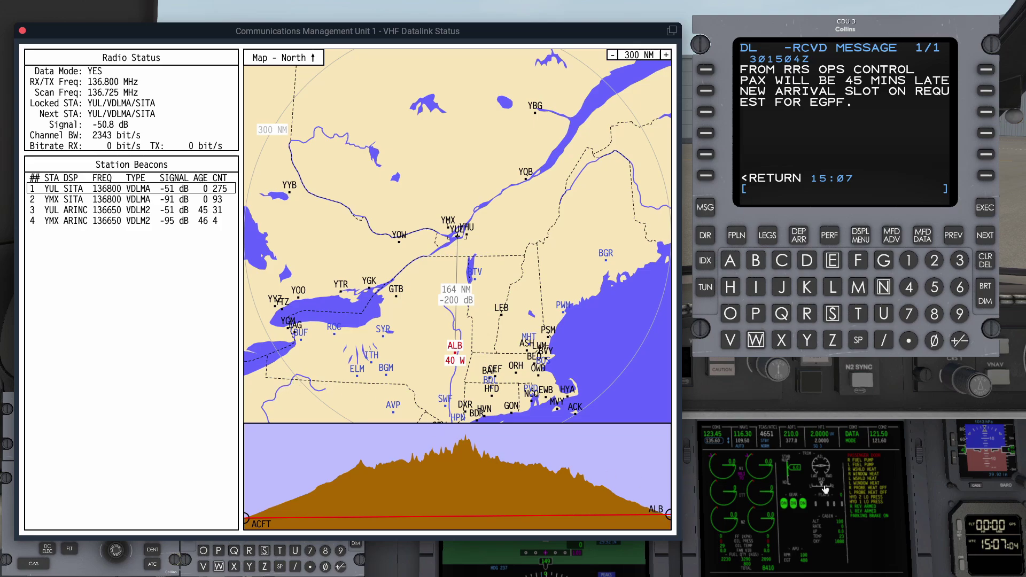
Pop out MFD 1 and CCP 1, then set COM3 on 136.80 to VOICE mode
left_click(804, 493)
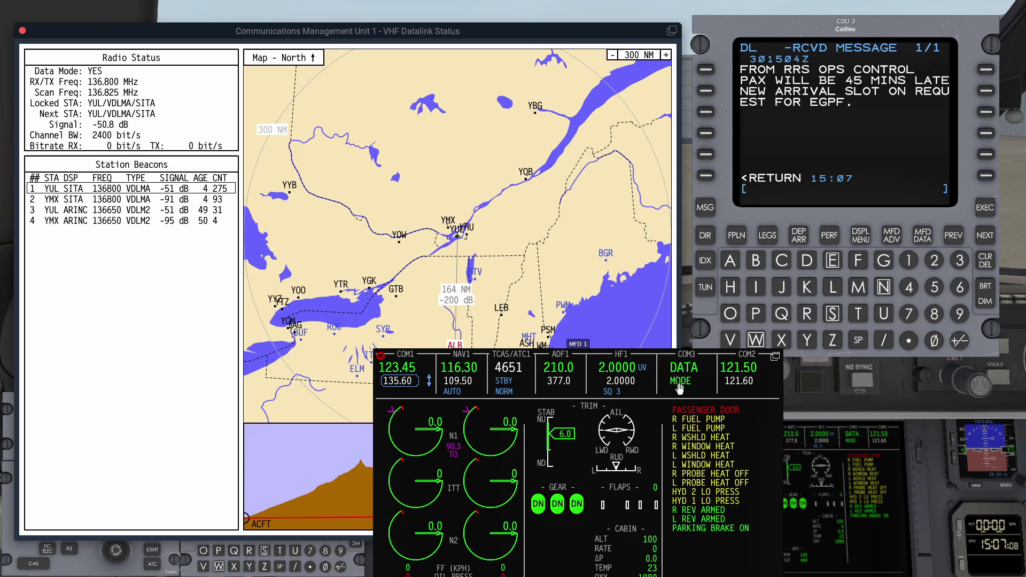
left_click(89, 570)
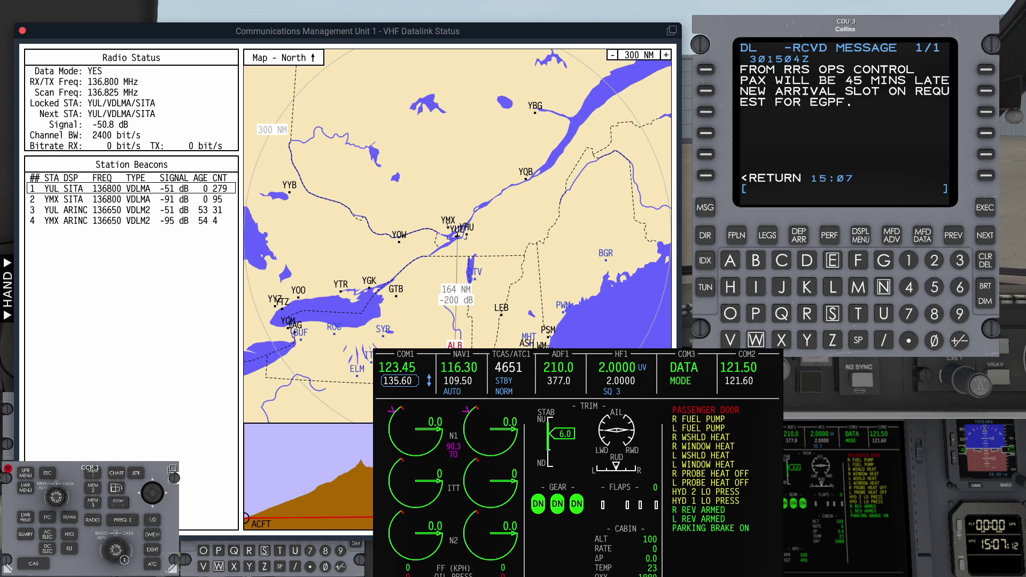
scroll(124, 560, "up", 5)
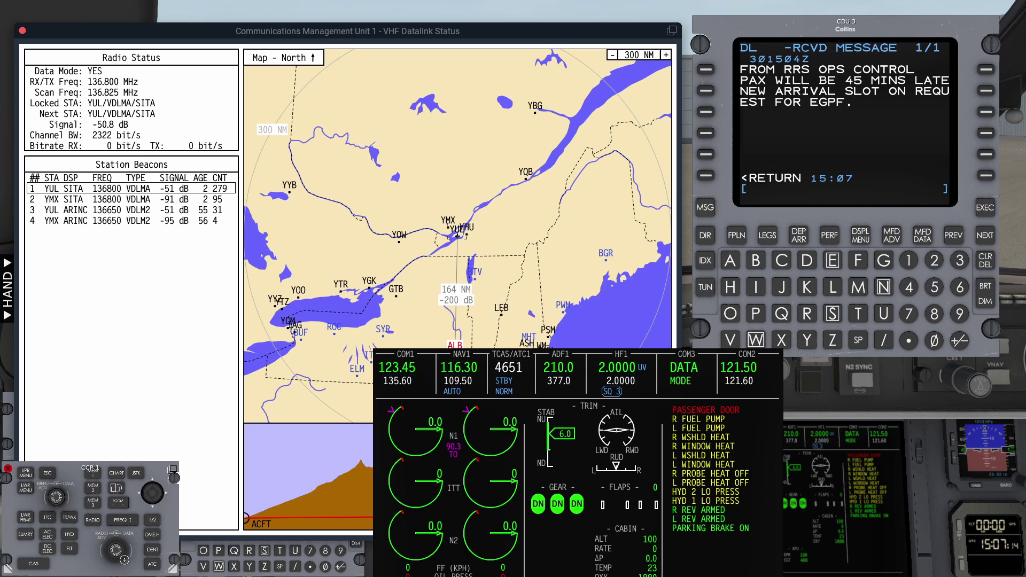
scroll(124, 560, "up", 1)
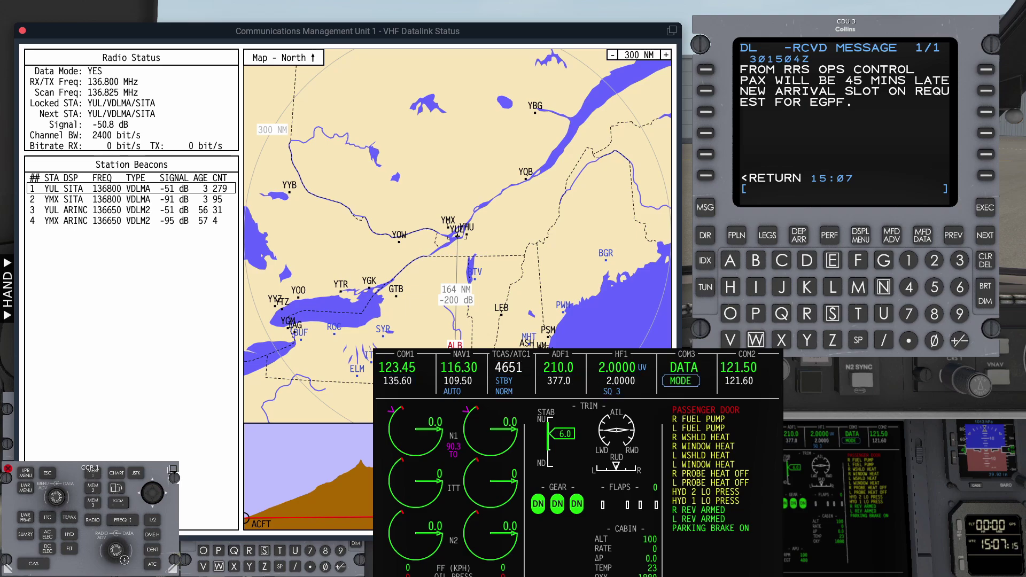
left_click(95, 523)
left_click(130, 550)
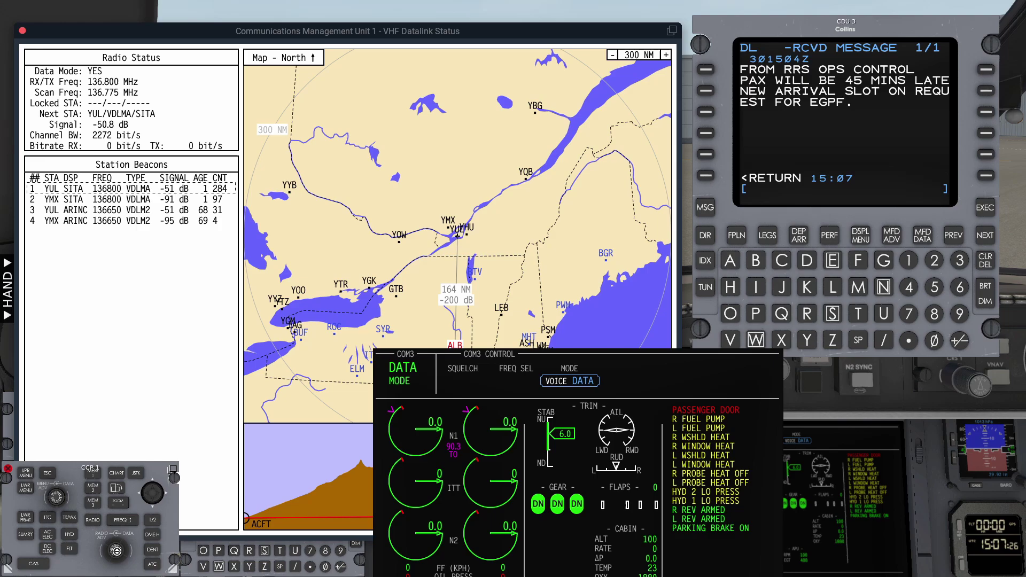
left_click(116, 550)
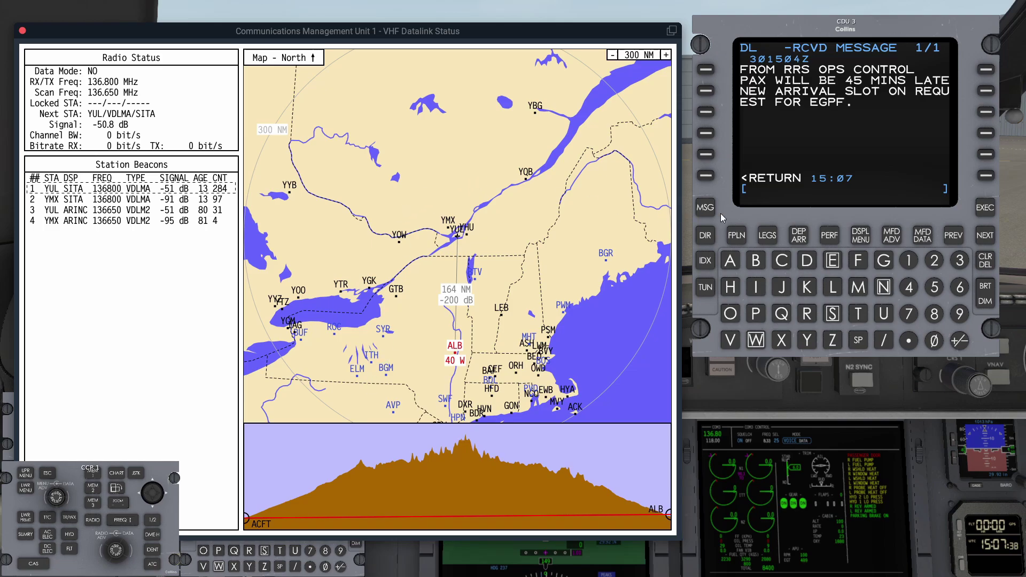
Enter CYUL, EGPF and EGPK as the first three airports of a terminal weather request
left_click(706, 175)
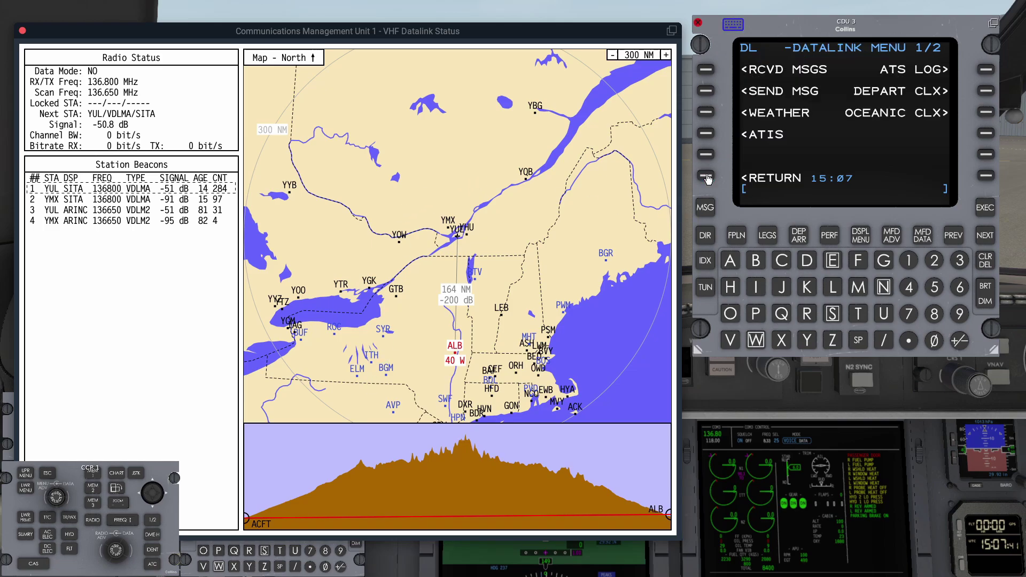
left_click(707, 113)
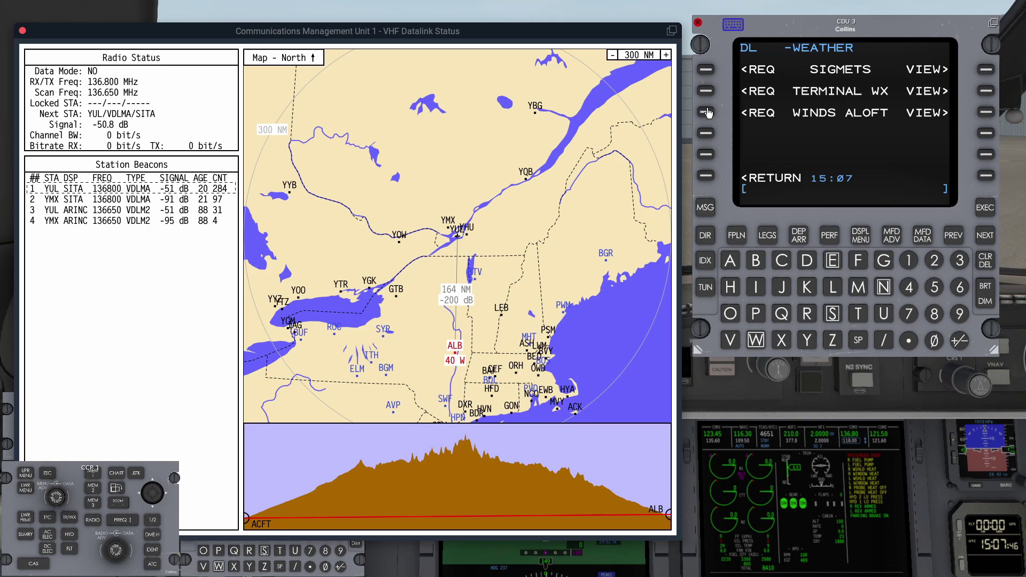
left_click(705, 91)
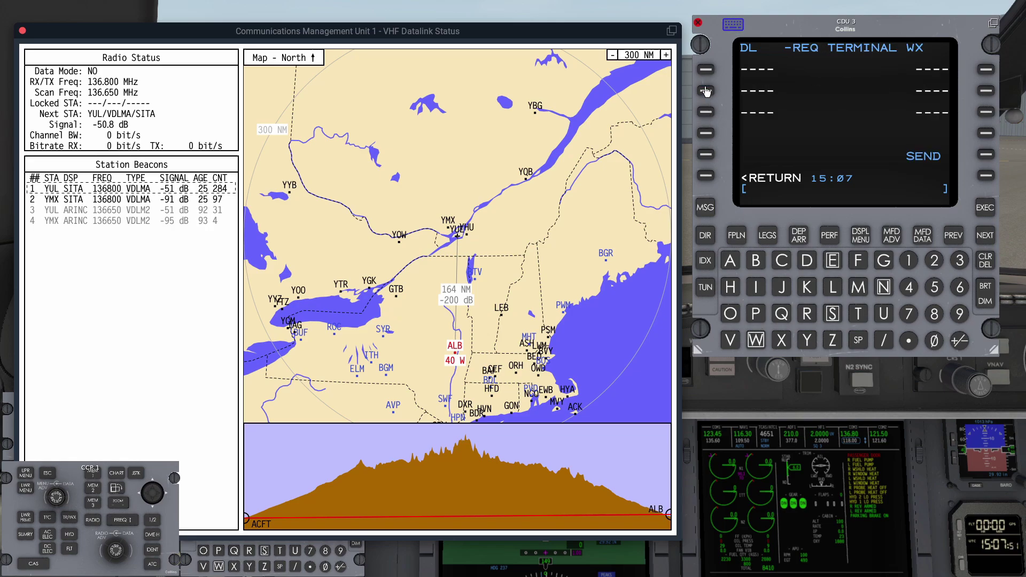
type("CYUL")
left_click(706, 69)
type("EG")
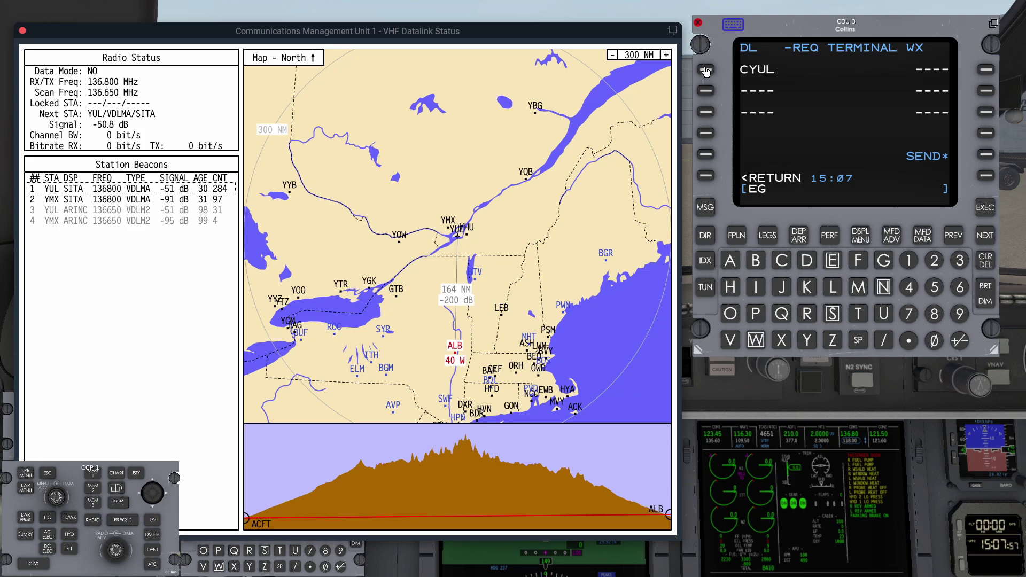
type("PF")
left_click(706, 91)
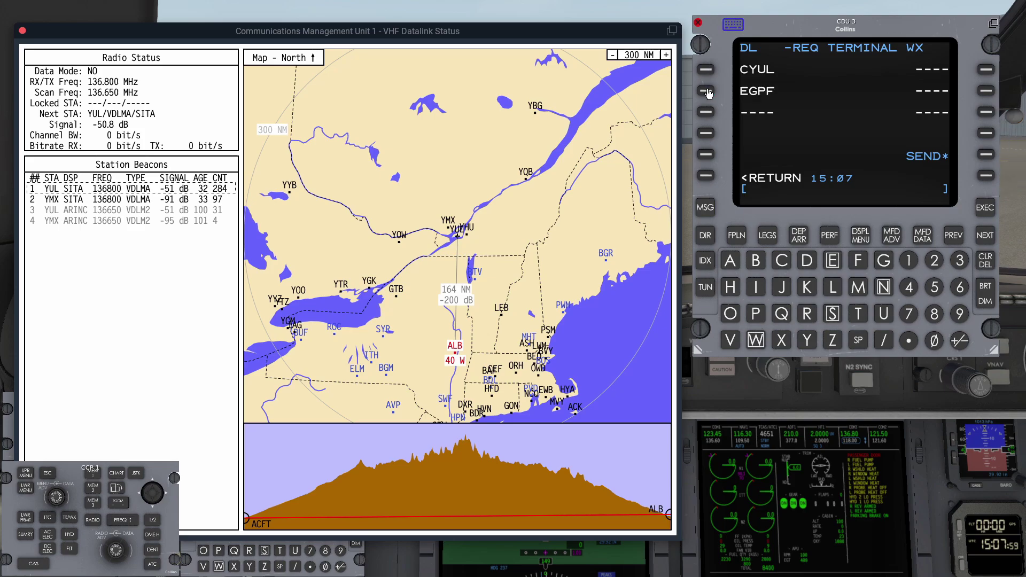
type("EGPK")
left_click(706, 112)
Add CYQX, BIKF and EINN to the request and send it
type("CYQX")
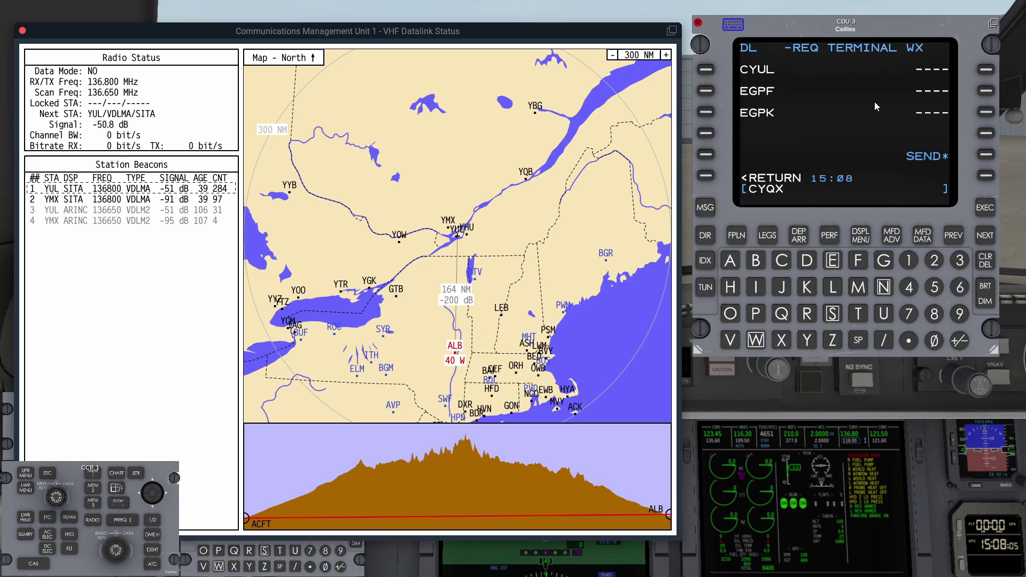
left_click(978, 67)
type("B")
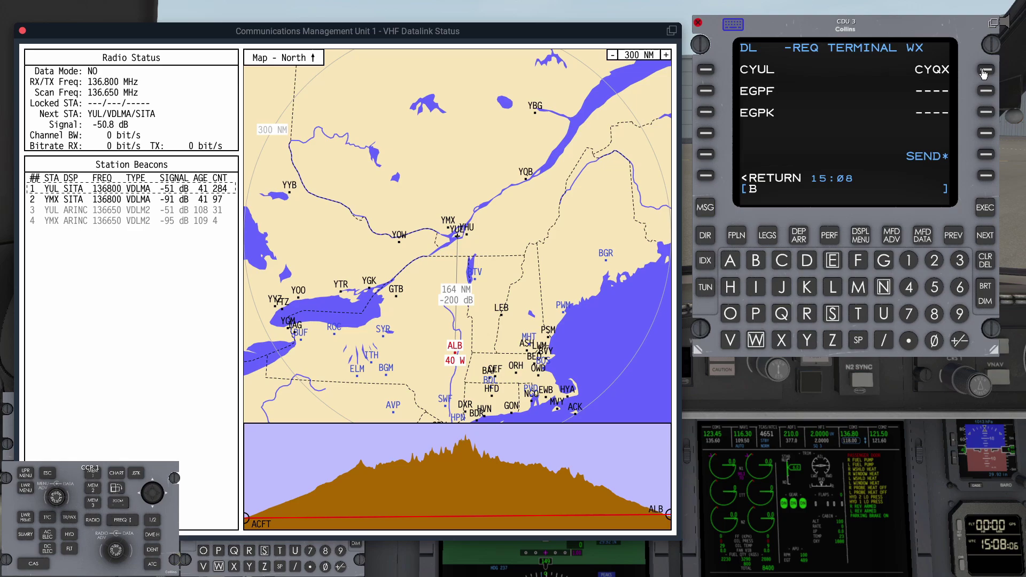
type("IKF")
left_click(987, 91)
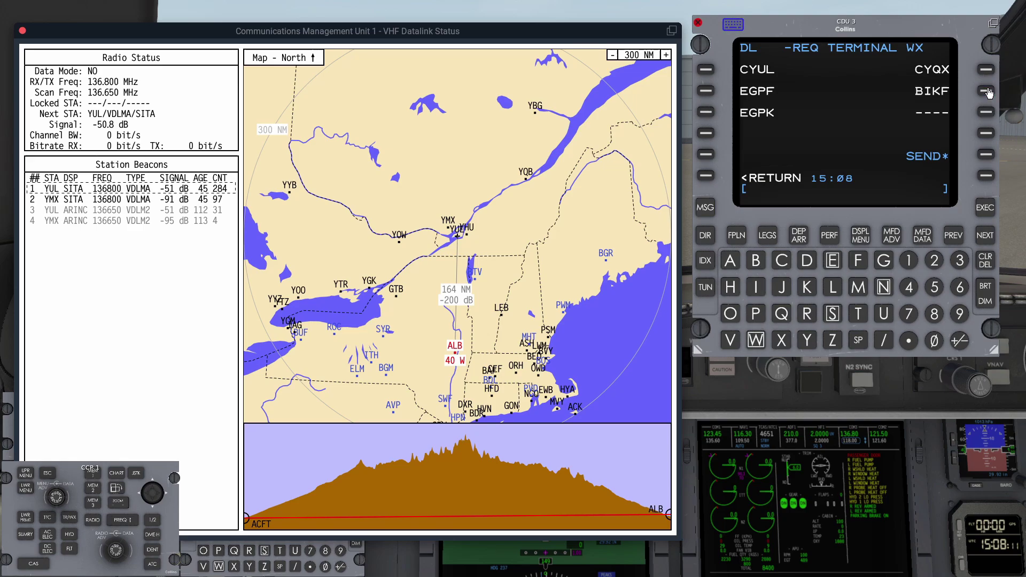
type("EINN")
left_click(986, 112)
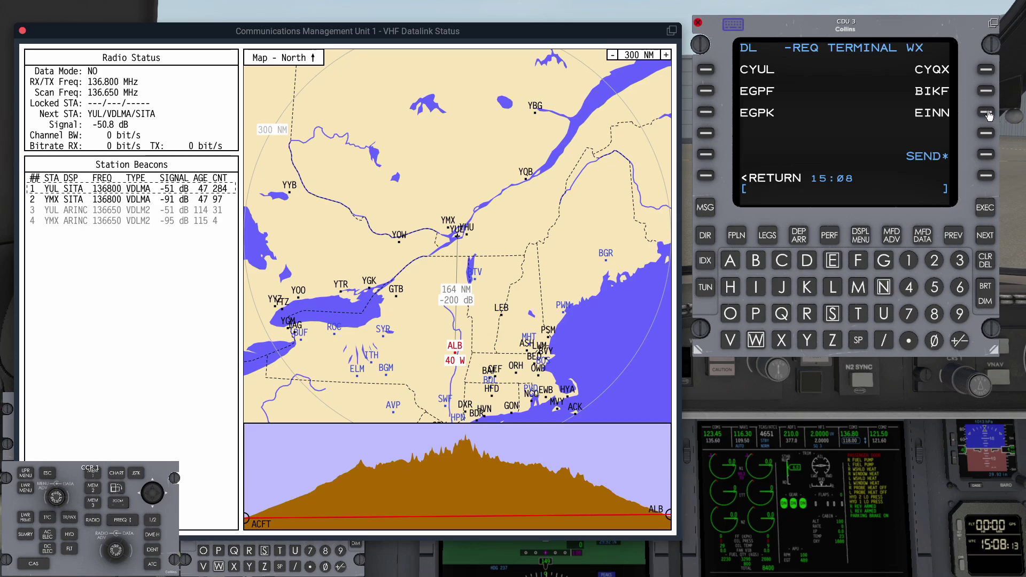
left_click(987, 156)
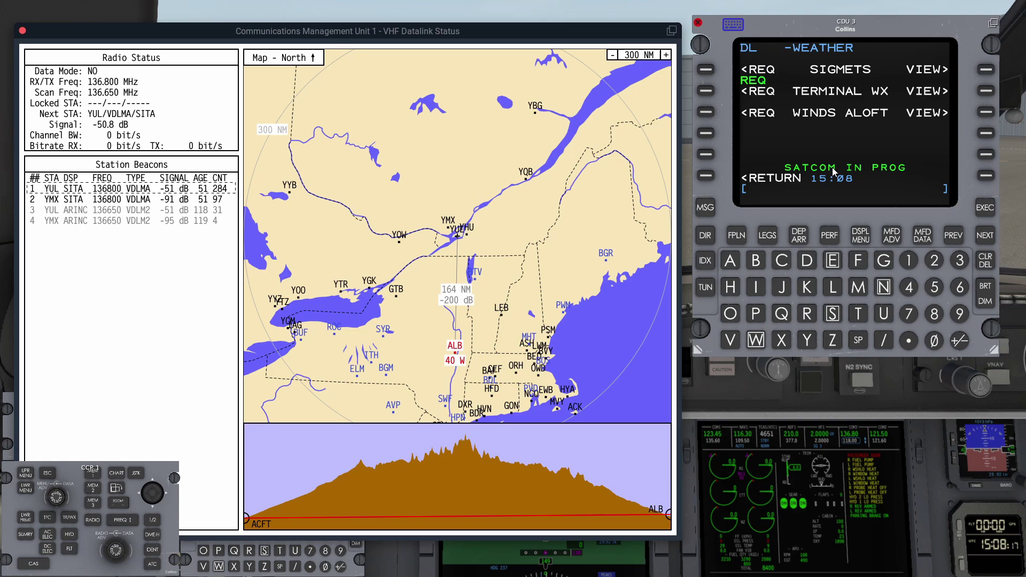
Replace the VHF datalink window with the Inmarsat Satcom Status window, placed upper left
left_click(22, 31)
left_click(75, 7)
mouse_move(80, 92)
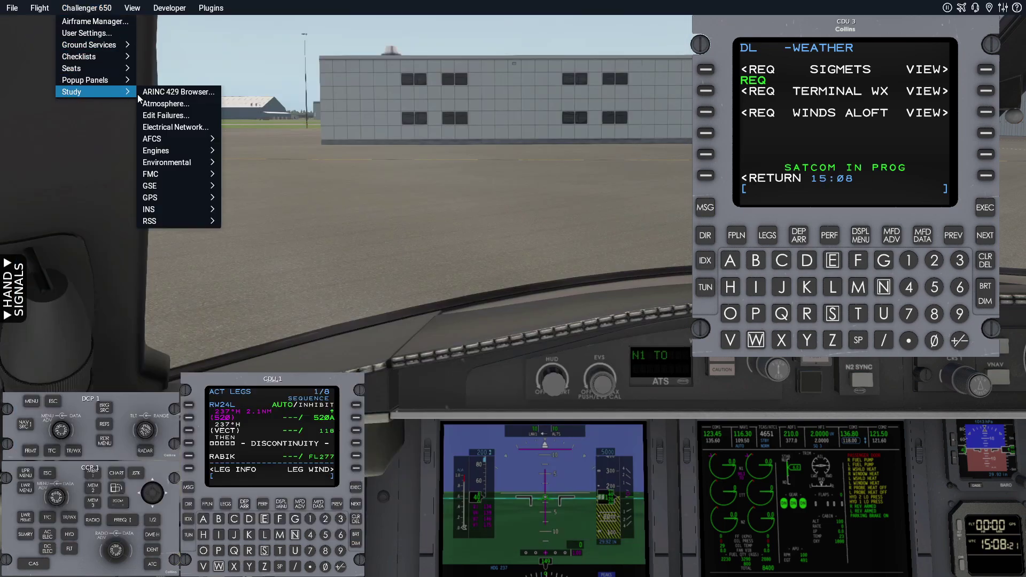
mouse_move(173, 218)
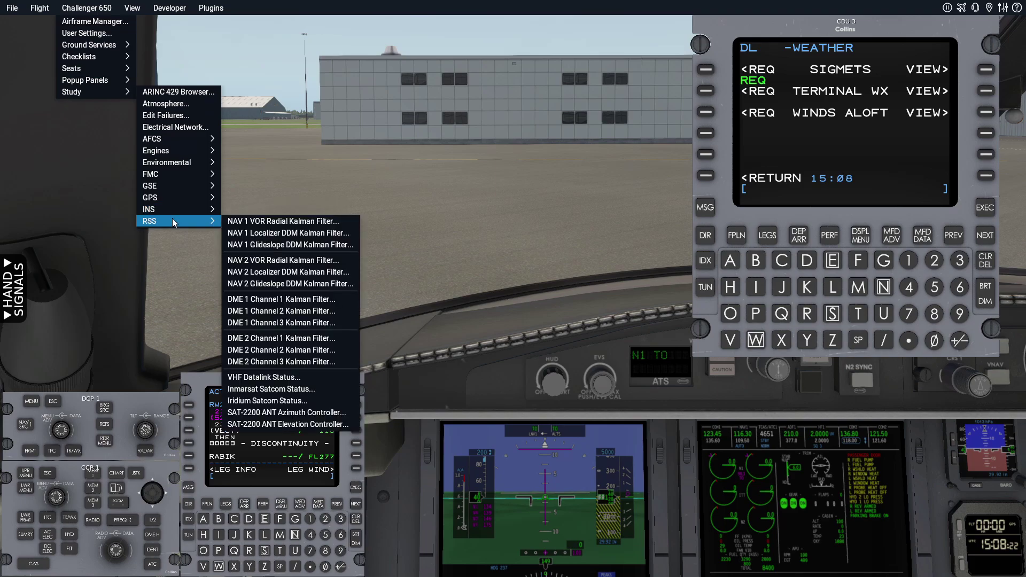
left_click(270, 390)
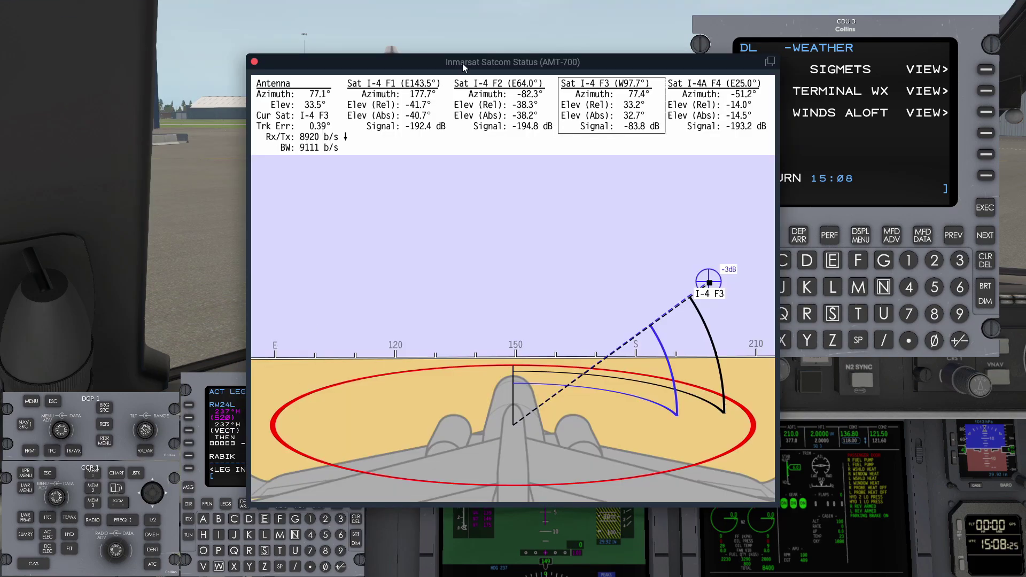
left_click_drag(463, 63, 250, 29)
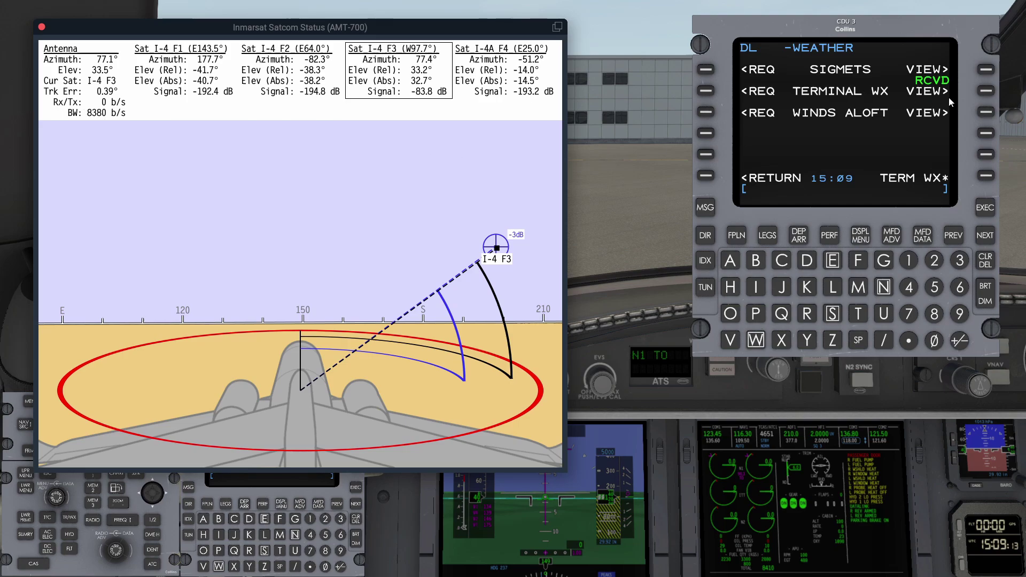
View the CYUL METAR and TAF from the received terminal weather list, then return
left_click(986, 175)
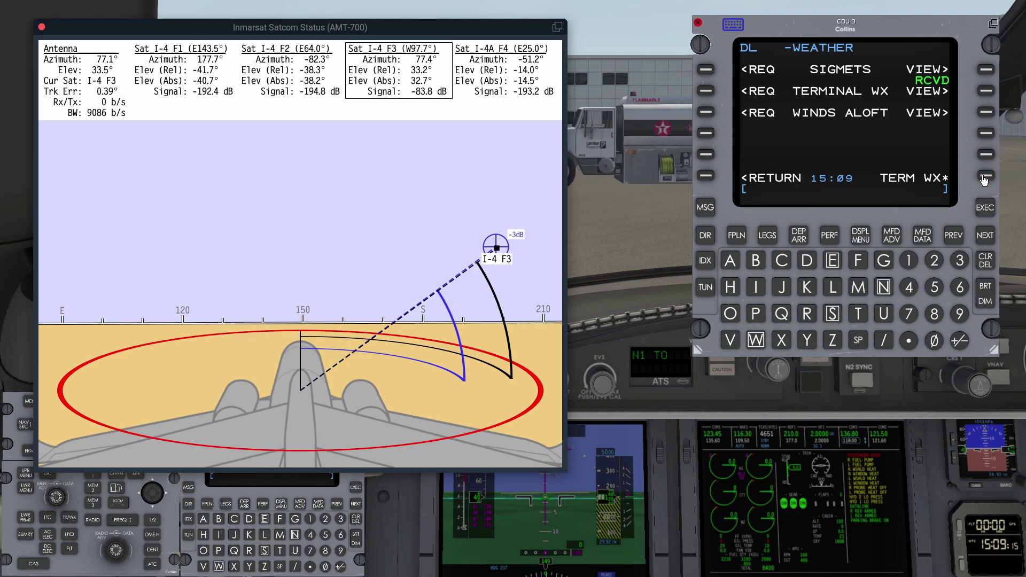
left_click(711, 69)
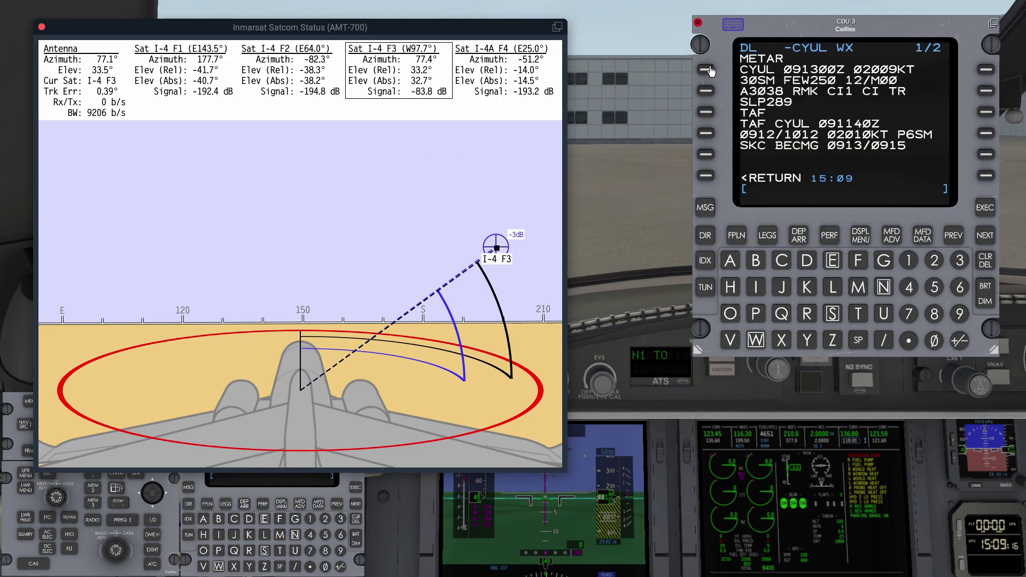
left_click(705, 175)
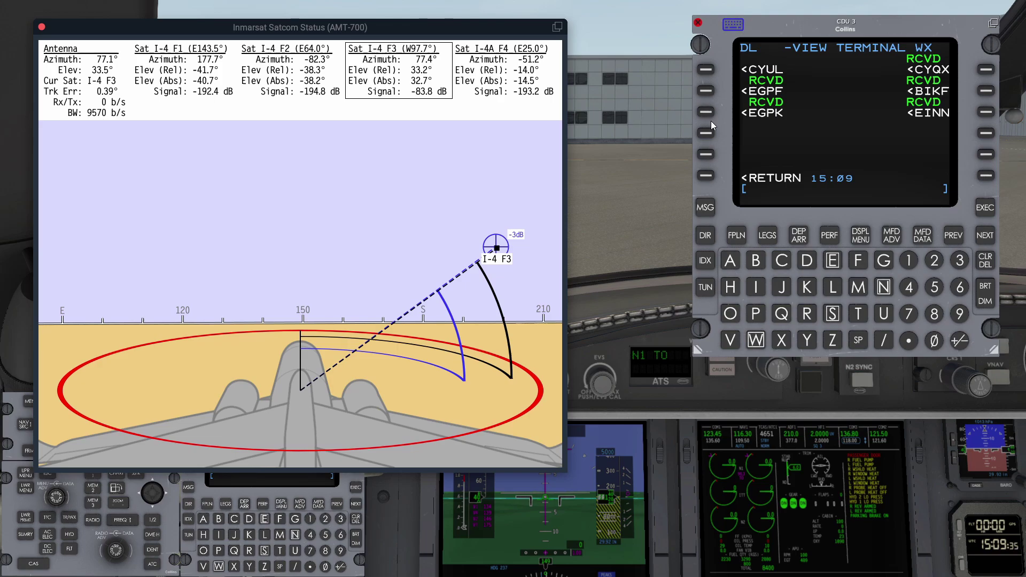
left_click(86, 7)
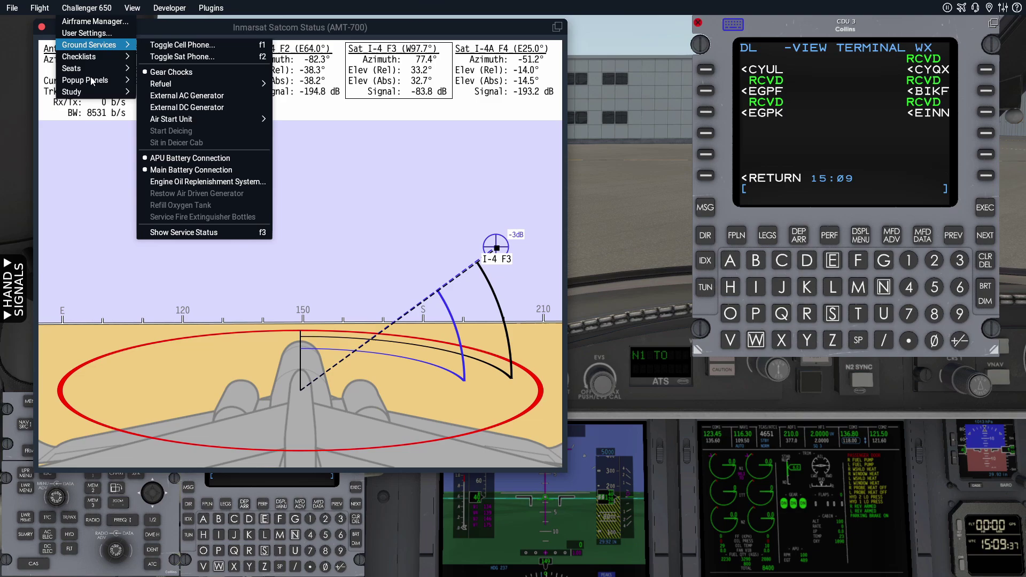
Open the GPS Satellite Position Tracker, moved to the top right and shrunk
mouse_move(94, 96)
mouse_move(203, 198)
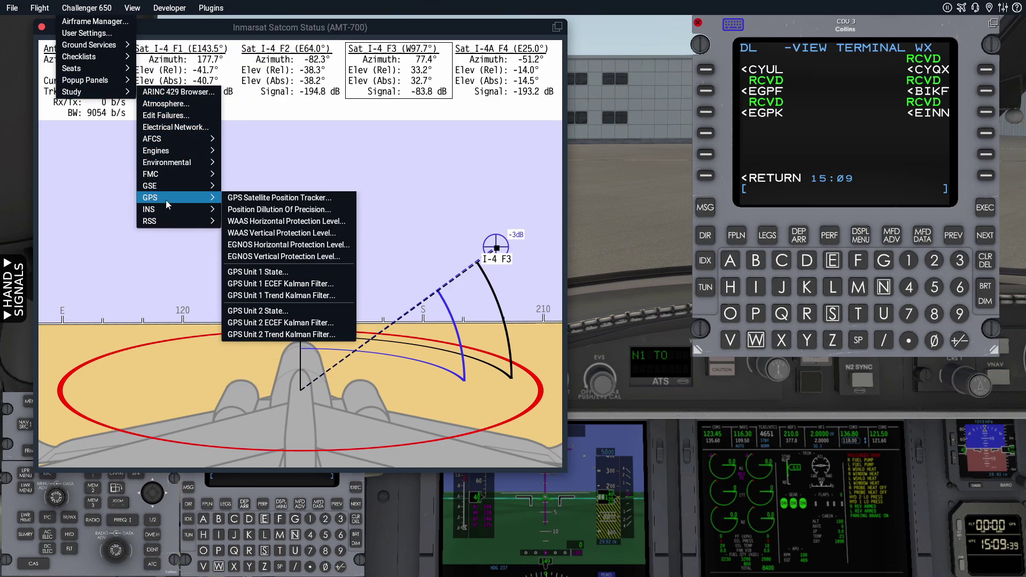
left_click(256, 198)
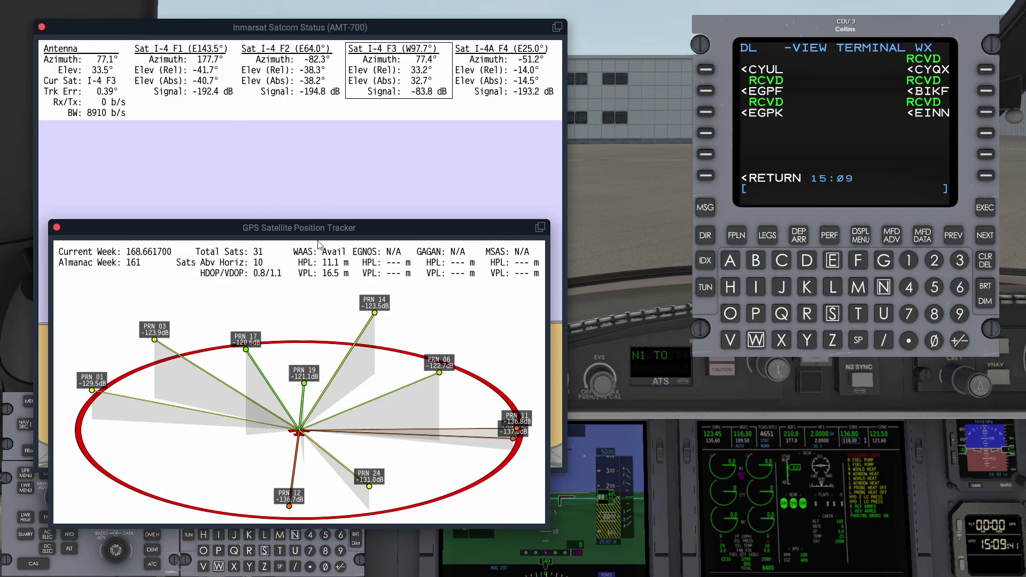
left_click_drag(321, 226, 798, 32)
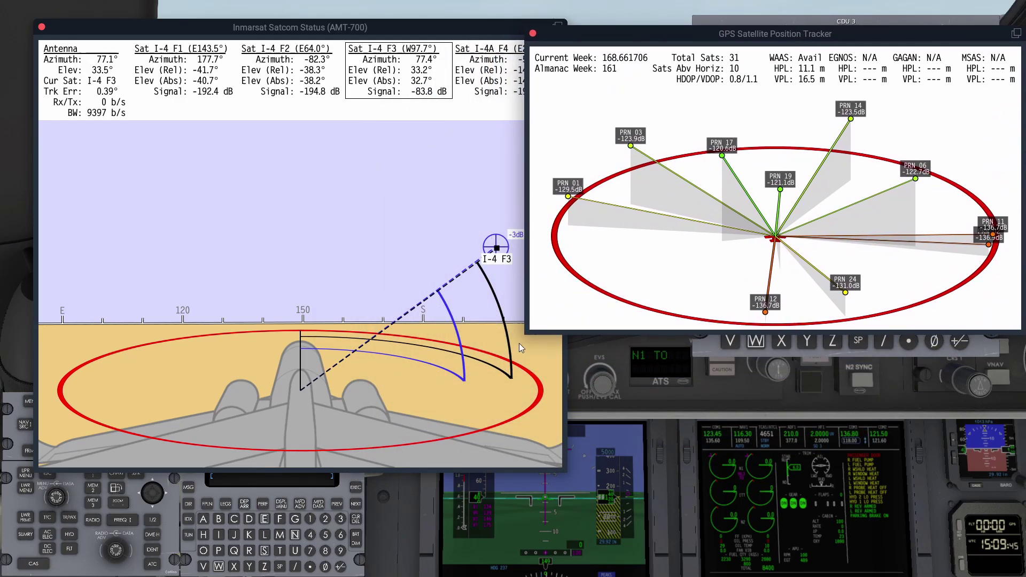
left_click_drag(530, 328, 570, 307)
Open the GPS Unit 1 position window, moved to the lower right and shrunk
left_click(86, 7)
mouse_move(75, 91)
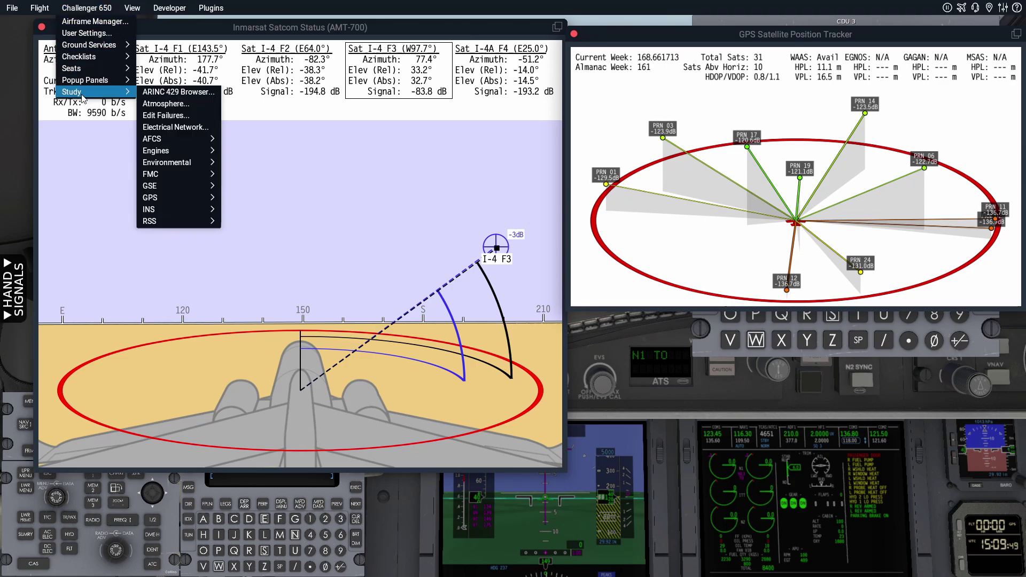
mouse_move(183, 197)
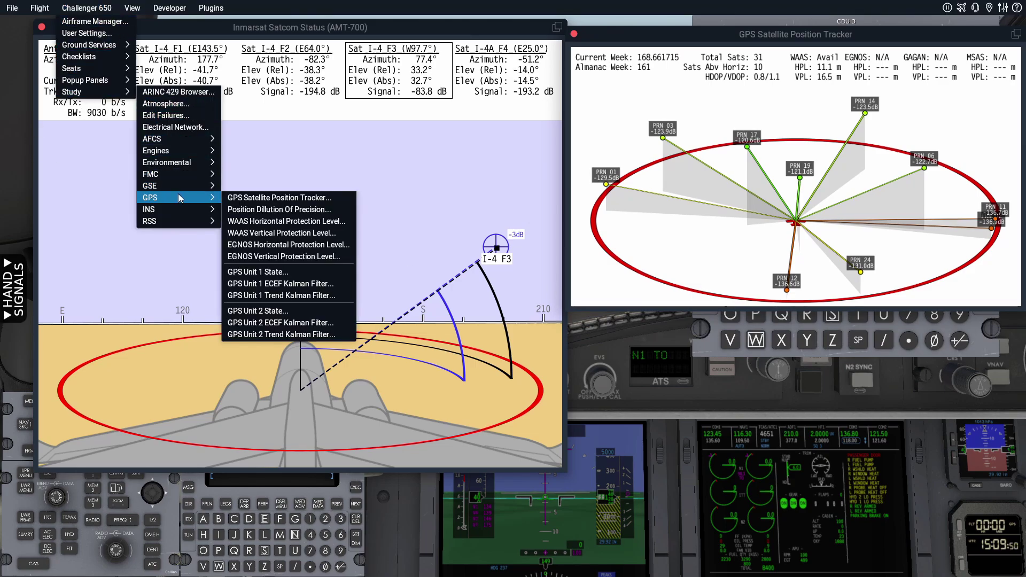
left_click(268, 272)
left_click_drag(241, 239, 633, 288)
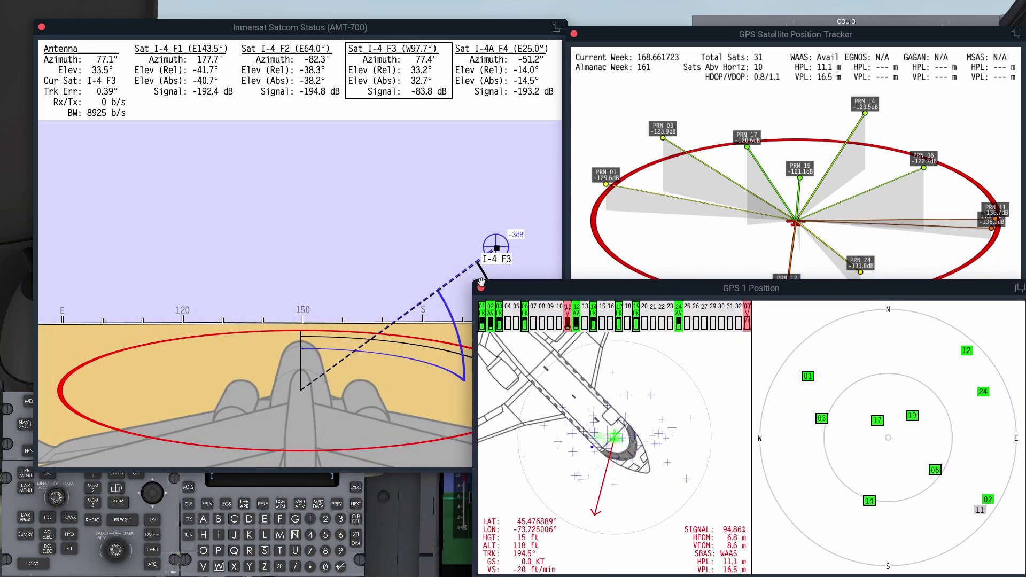
left_click_drag(478, 282, 598, 317)
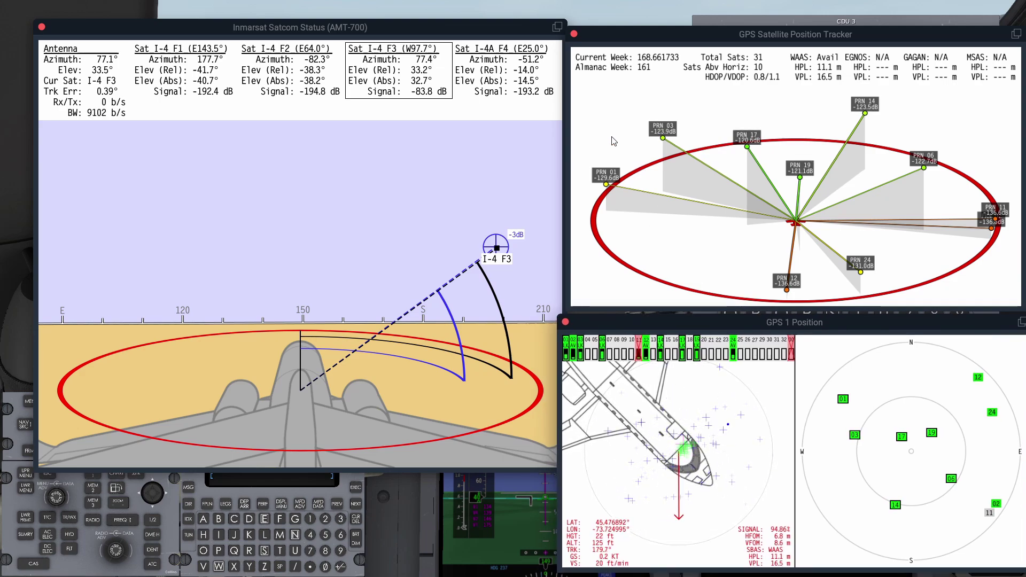
mouse_move(171, 4)
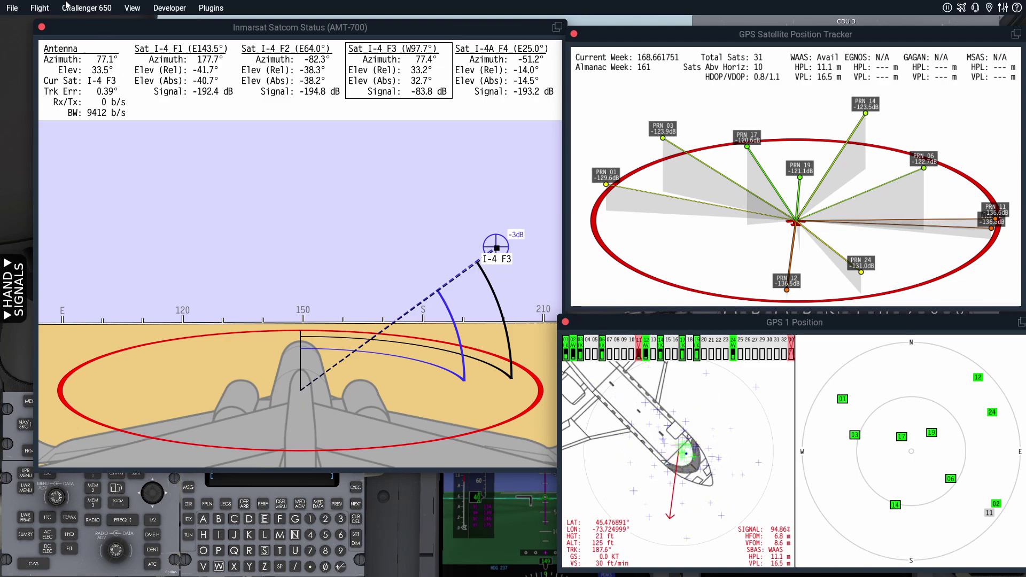
In the Failure Manager's 34-Nav GPS tab, set GPS 1 failed to trigger on Ctrl+F
left_click(40, 7)
left_click(53, 47)
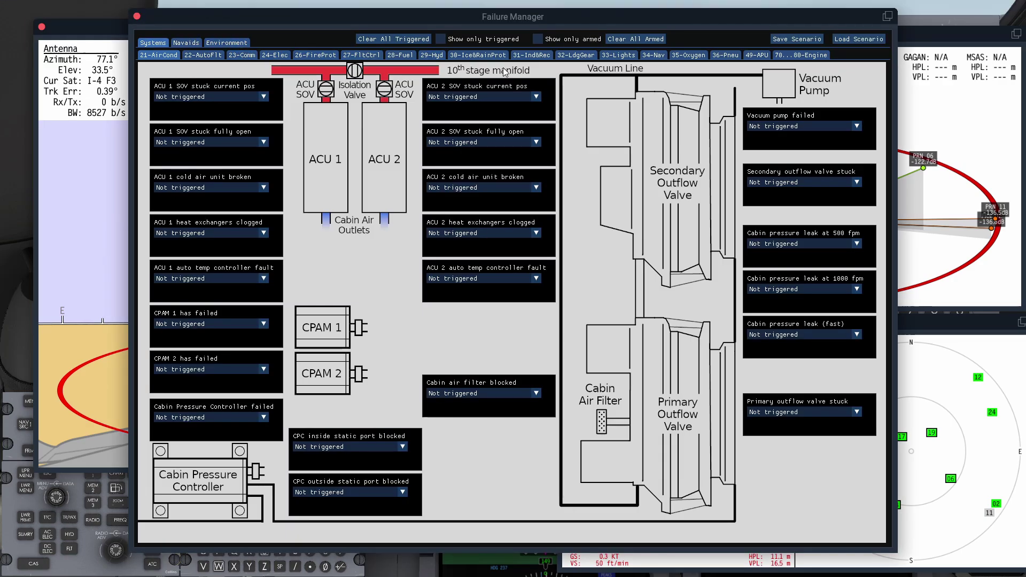
left_click(654, 55)
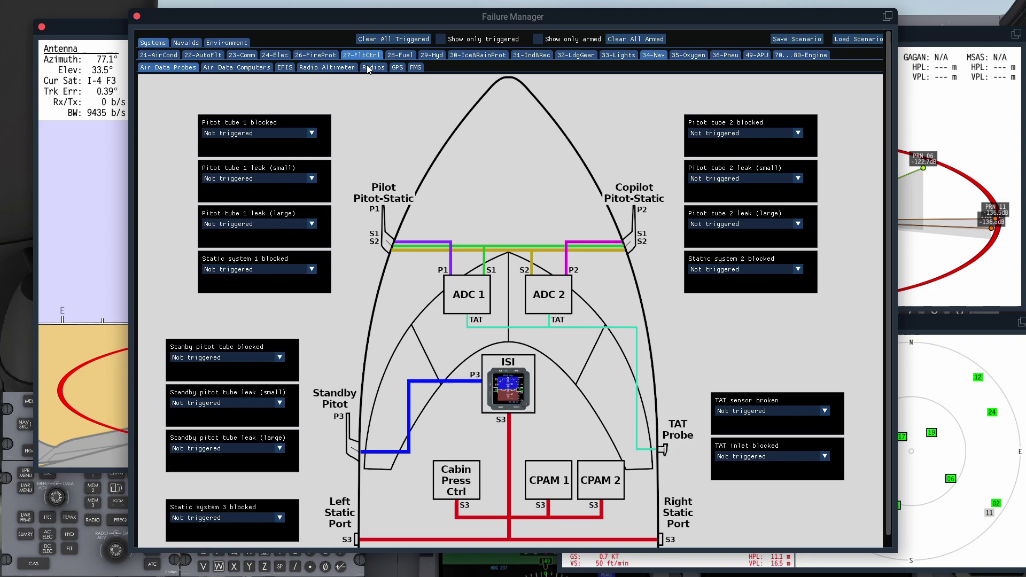
left_click(399, 67)
left_click(279, 146)
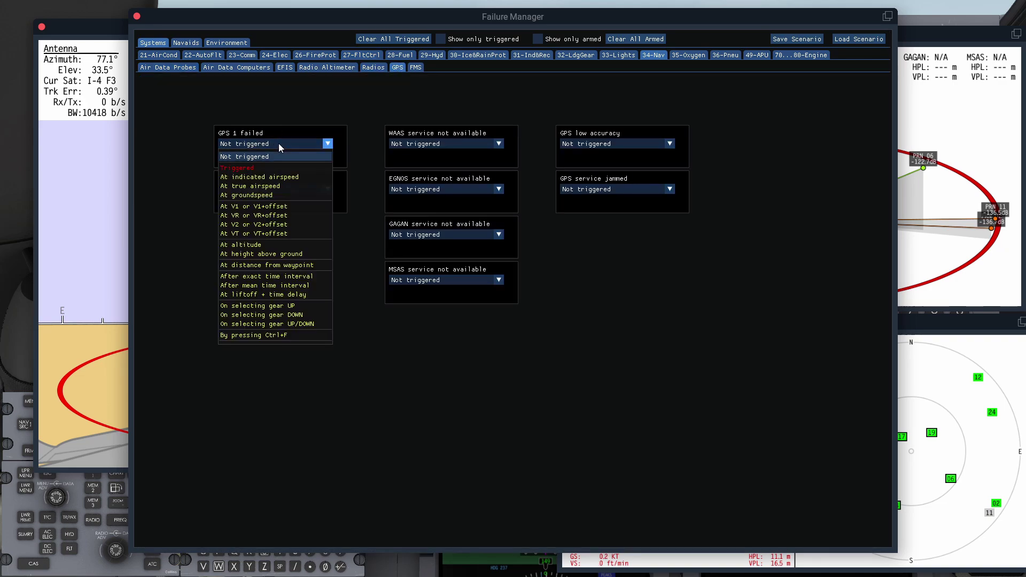
left_click(246, 336)
left_click(137, 18)
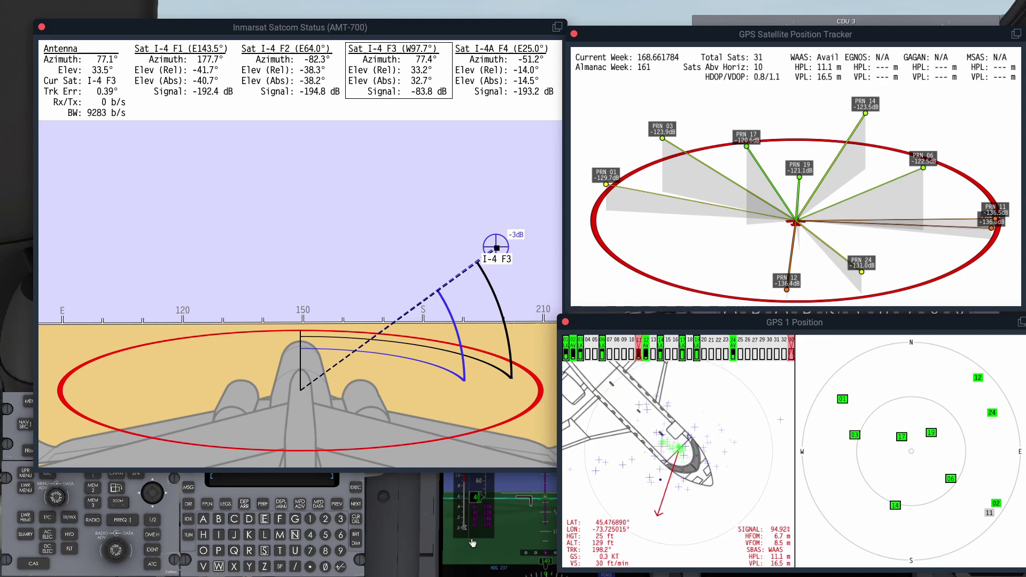
Show CDU 1's active legs, raise the Inmarsat satcom status, and close the GPS satellite tracker
left_click(332, 485)
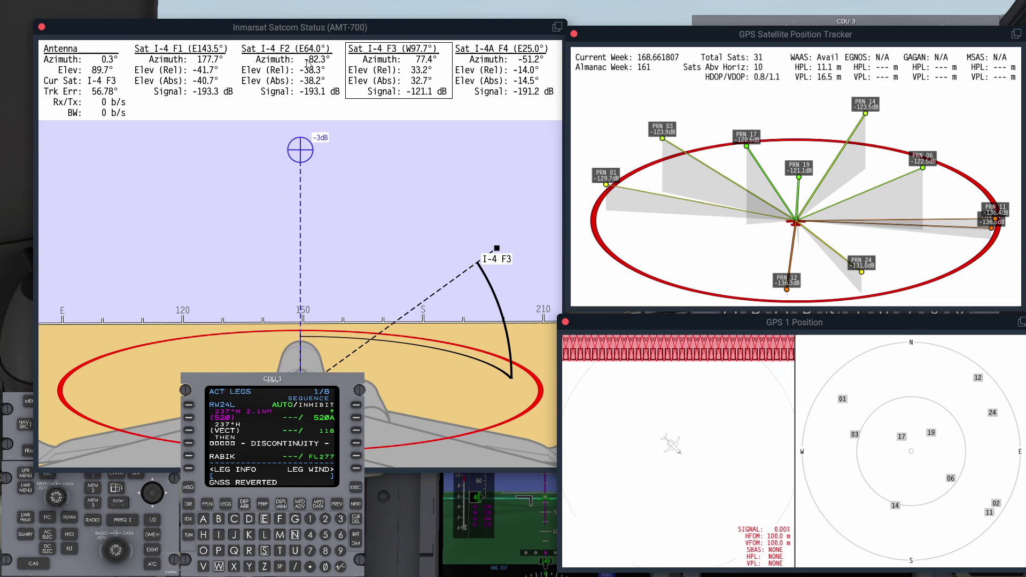
left_click(280, 31)
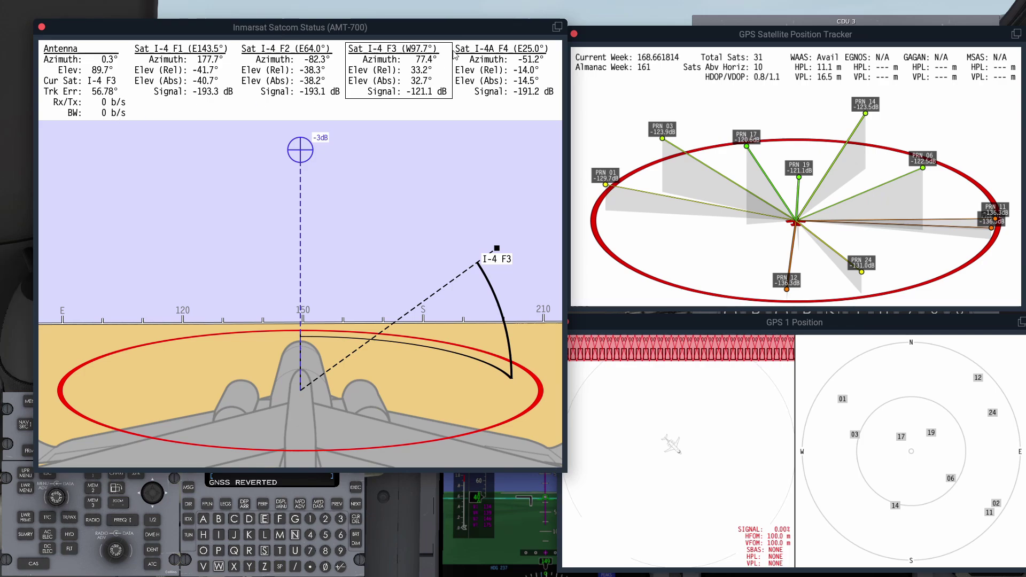
left_click(575, 35)
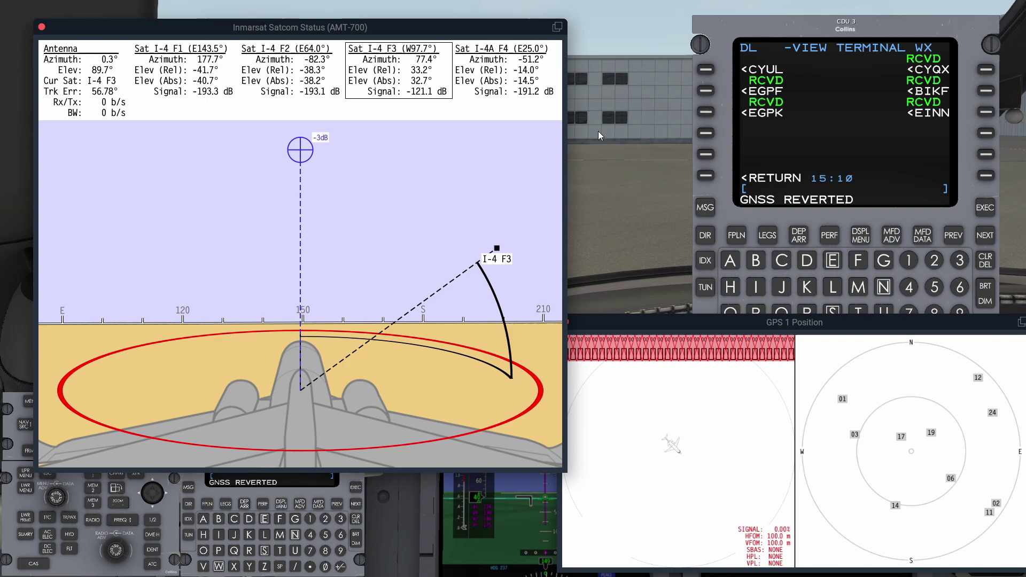
From CDU 3's DL-WEATHER page, send a terminal WX request over satcom
left_click(710, 173)
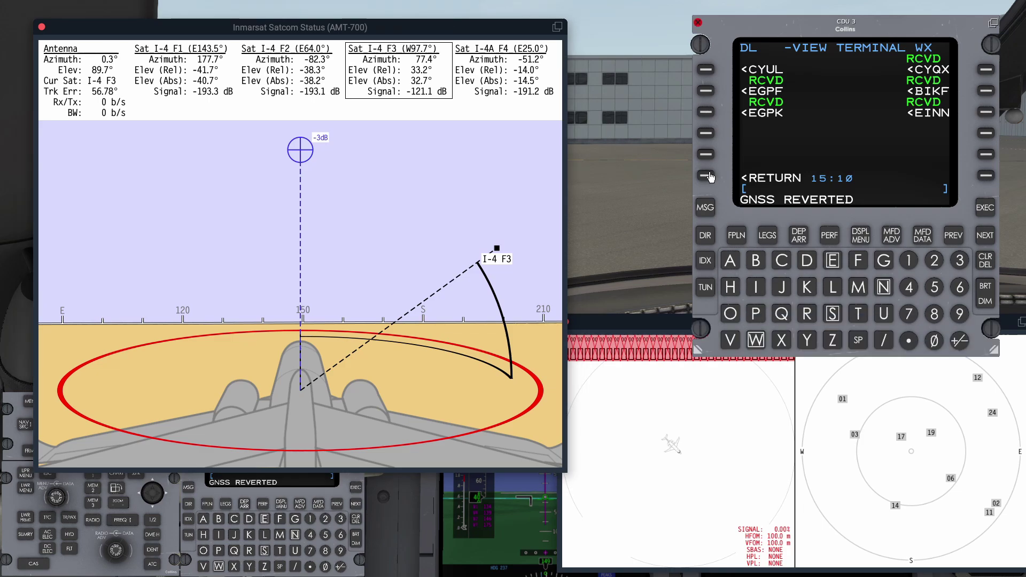
left_click(710, 172)
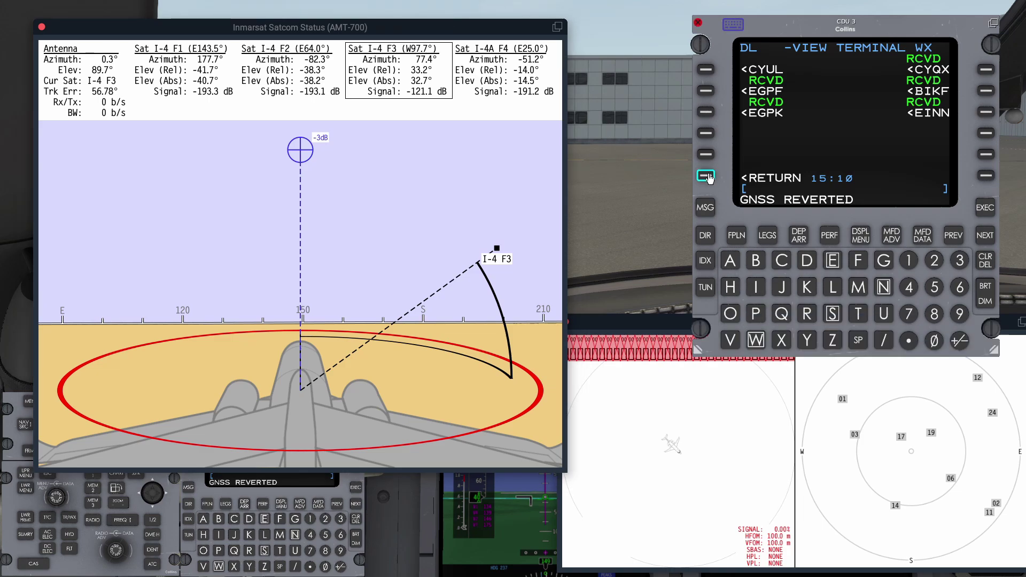
left_click(706, 92)
left_click(984, 155)
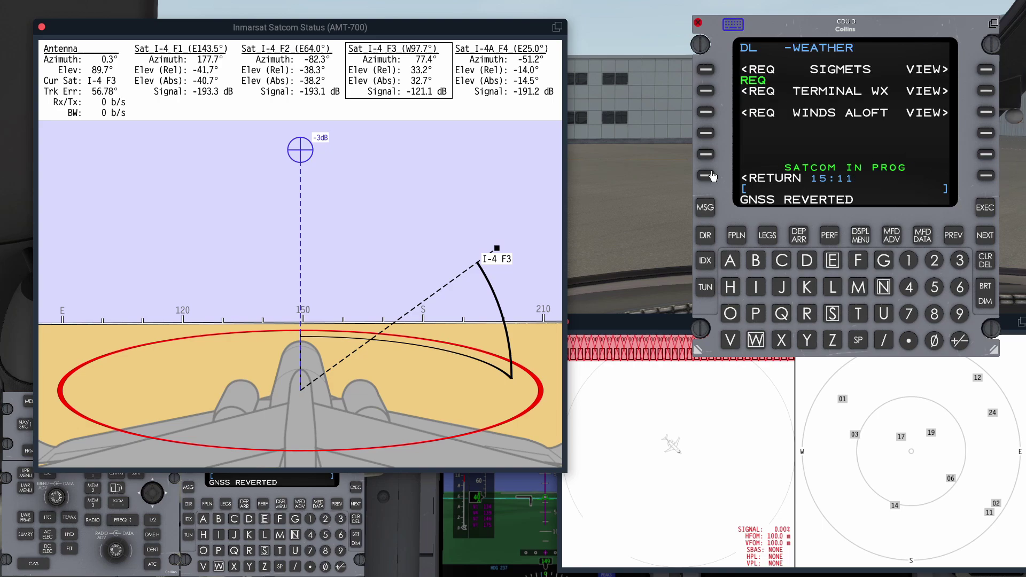
Open the Iridium Satcom Status map via Challenger 650 > Study > RSS
left_click(75, 8)
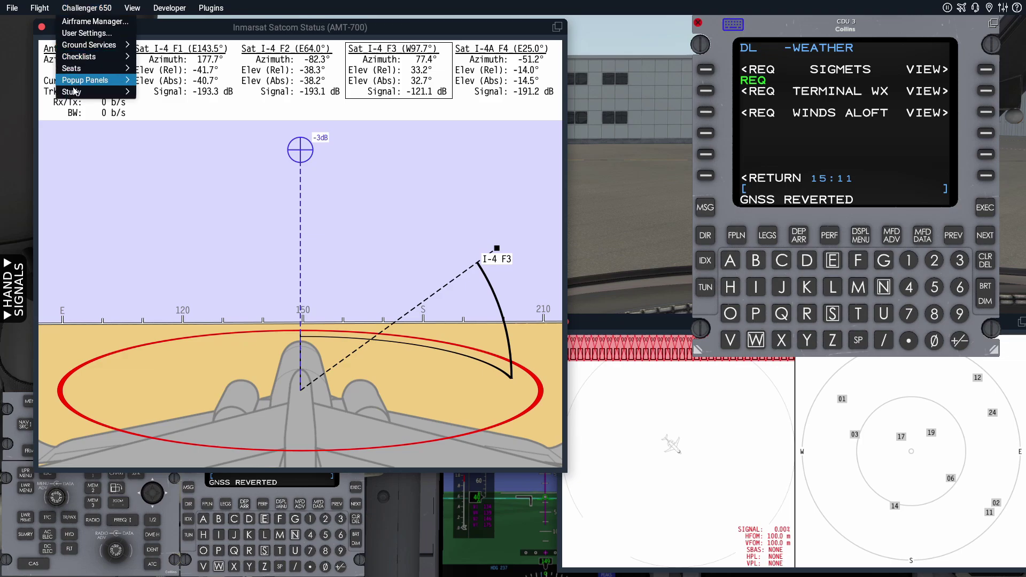
mouse_move(72, 92)
mouse_move(152, 222)
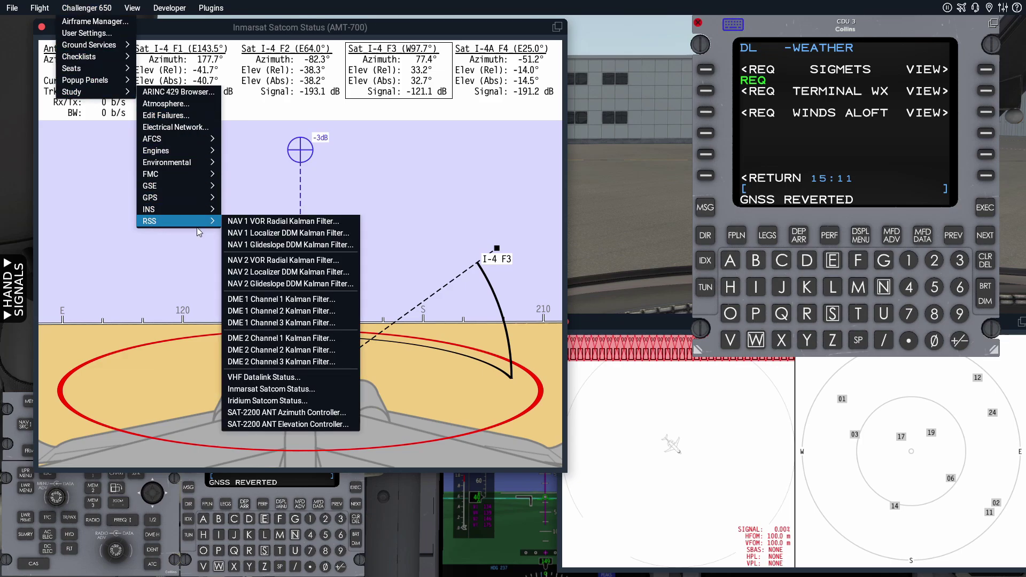
left_click(272, 401)
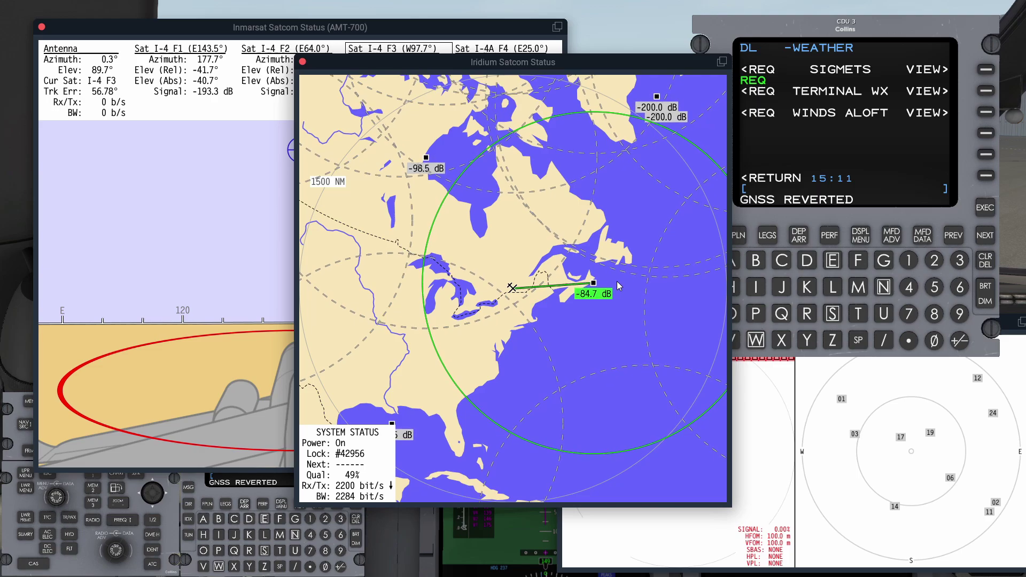
Close the Iridium map and set GPS 1 failed to Not triggered in the Failure Manager
left_click(303, 62)
left_click(599, 324)
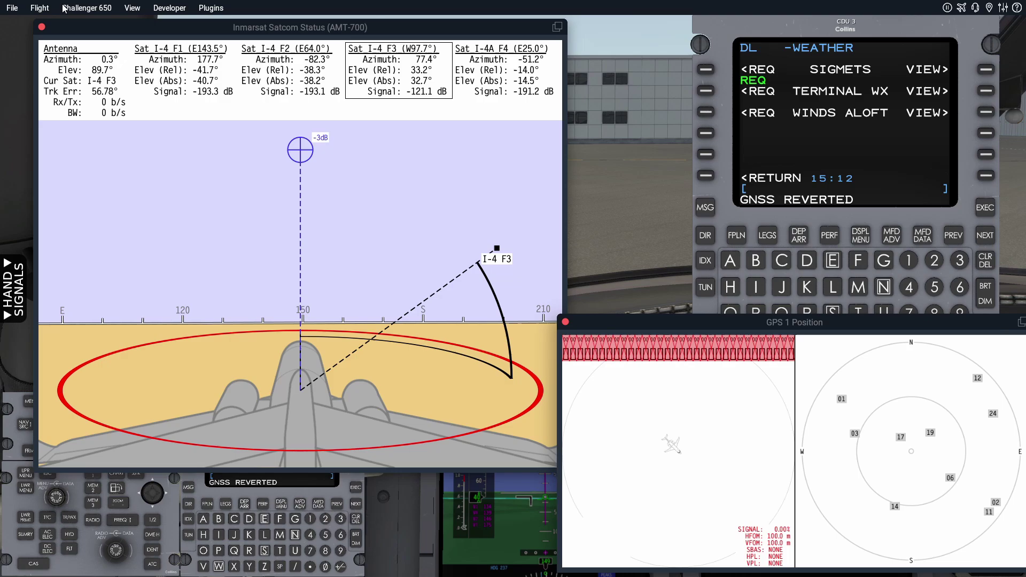
left_click(40, 7)
left_click(54, 51)
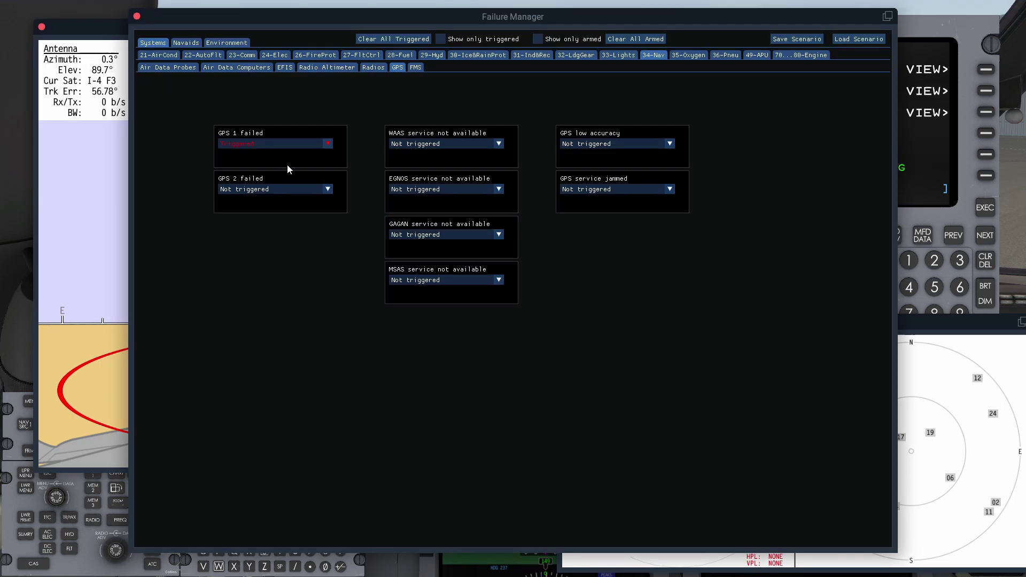
left_click(262, 144)
left_click(248, 159)
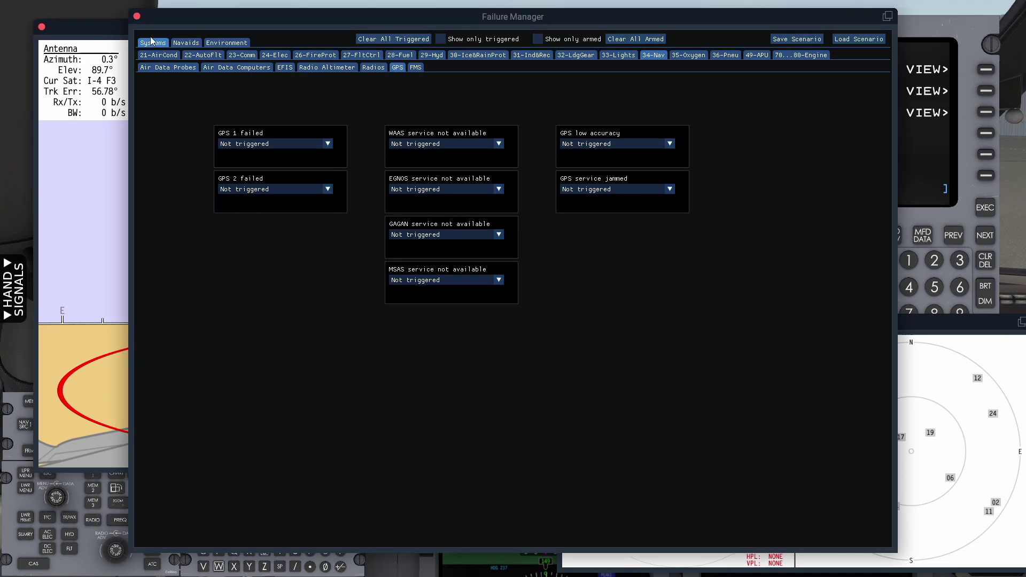
left_click_drag(138, 14, 137, 21)
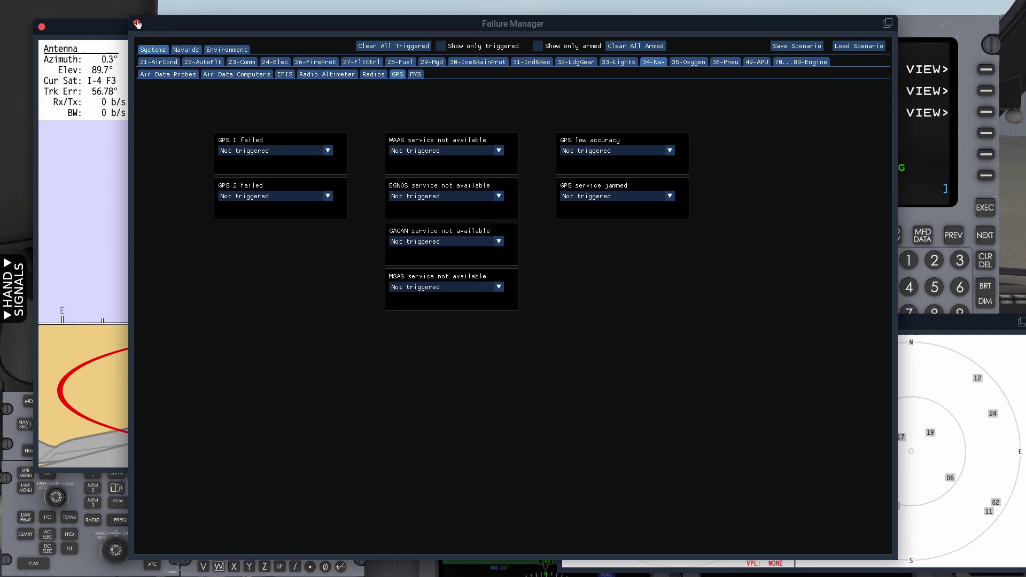
Close the Failure Manager window while GPS 1 reacquires satellites
left_click(137, 24)
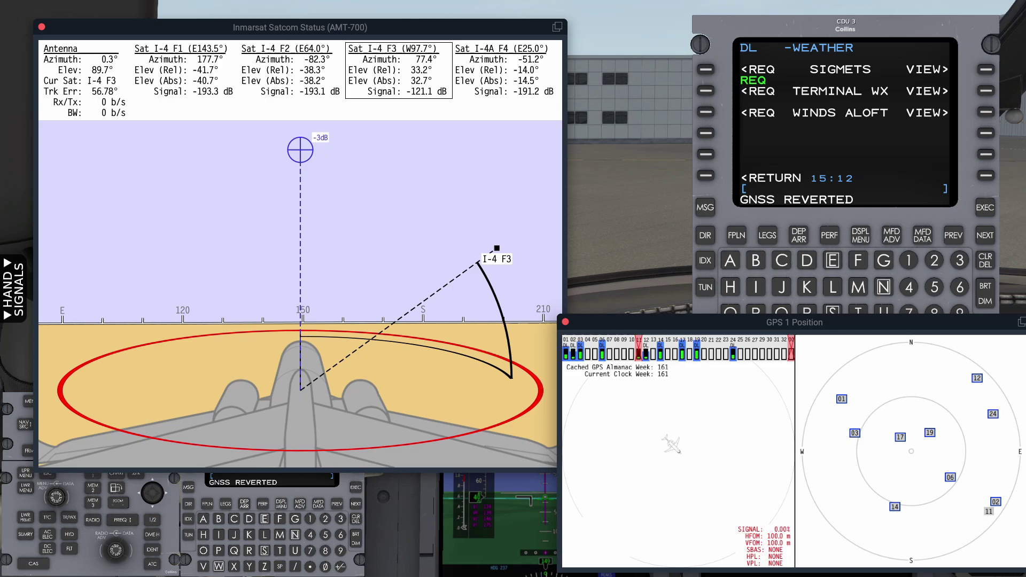
View the datalink LINK STATUS page on CDU 3 via IDX > DATALINK > NEXT
left_click(706, 261)
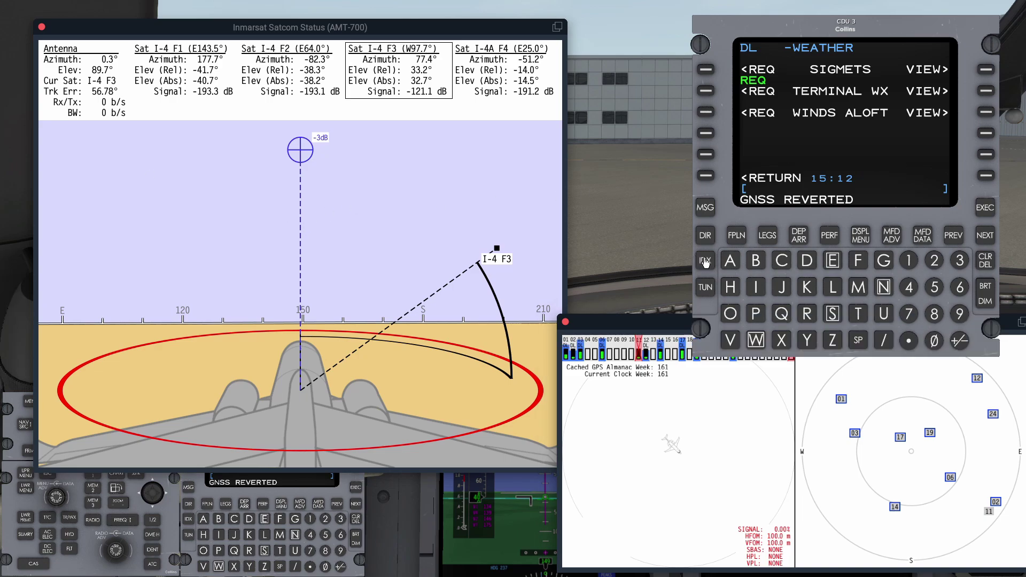
left_click(705, 69)
left_click(984, 236)
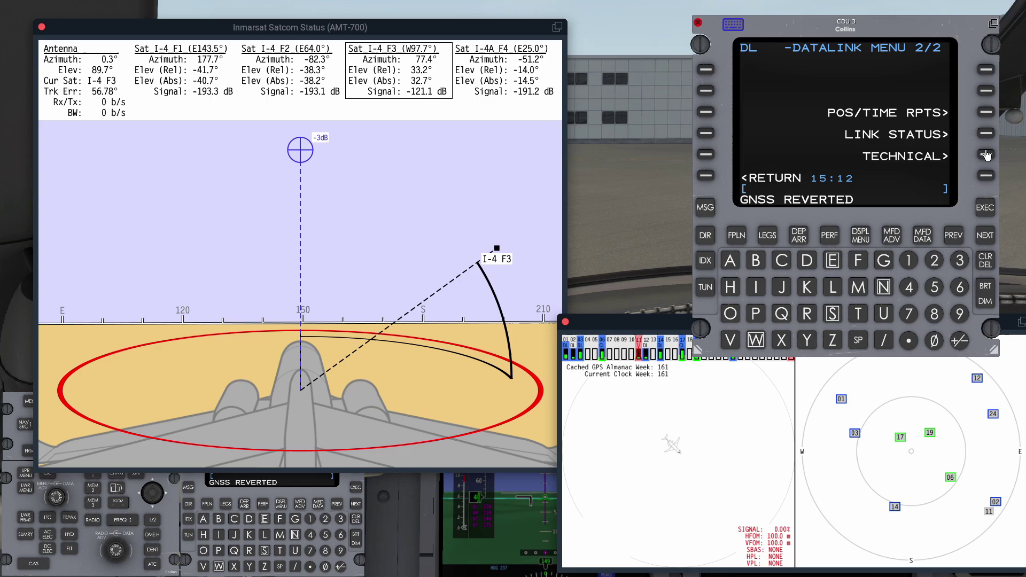
left_click(986, 134)
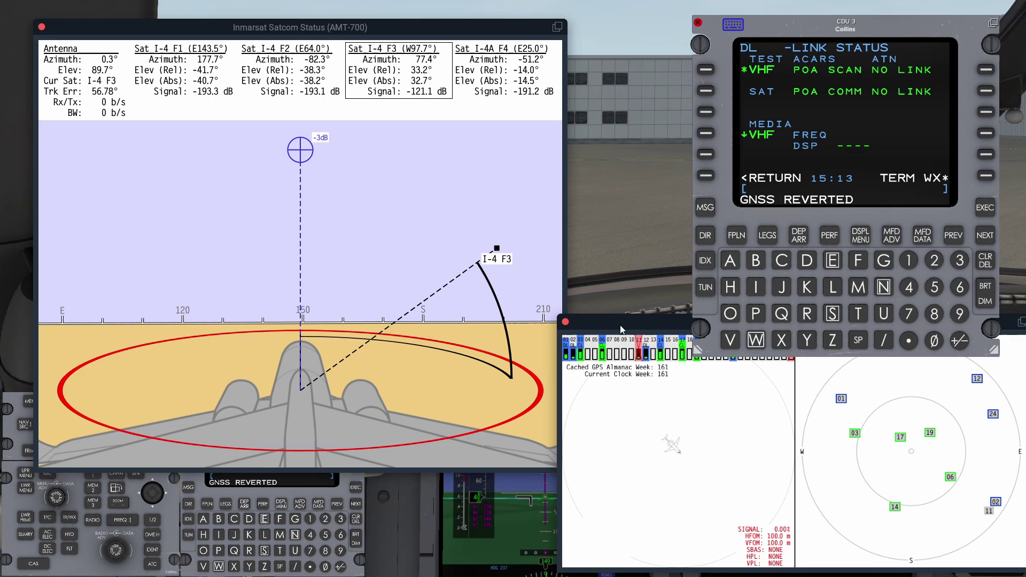
Go to CDU 3's datalink TECHNICAL menu and open LINK MAINT
left_click(705, 177)
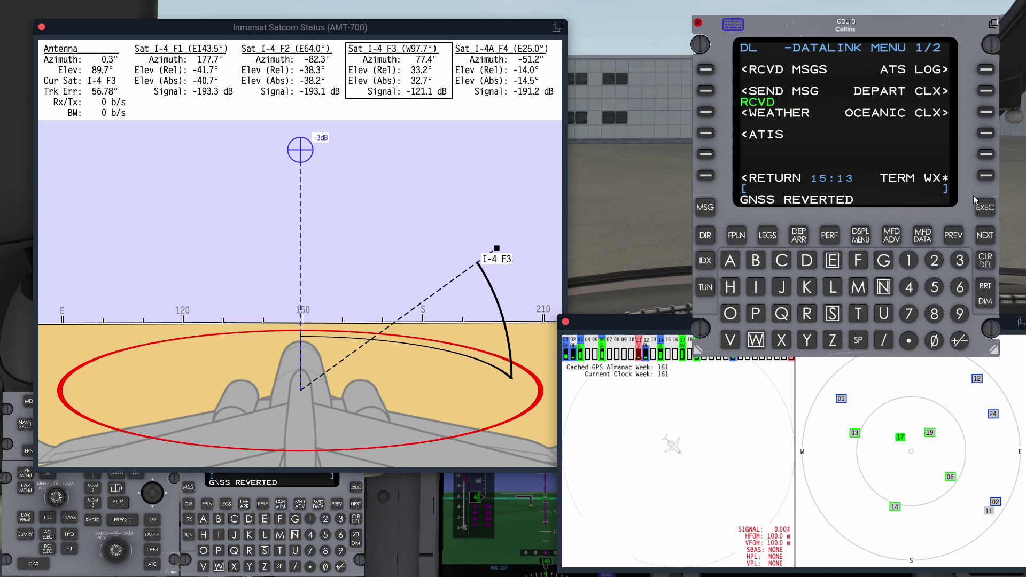
left_click(985, 235)
left_click(986, 155)
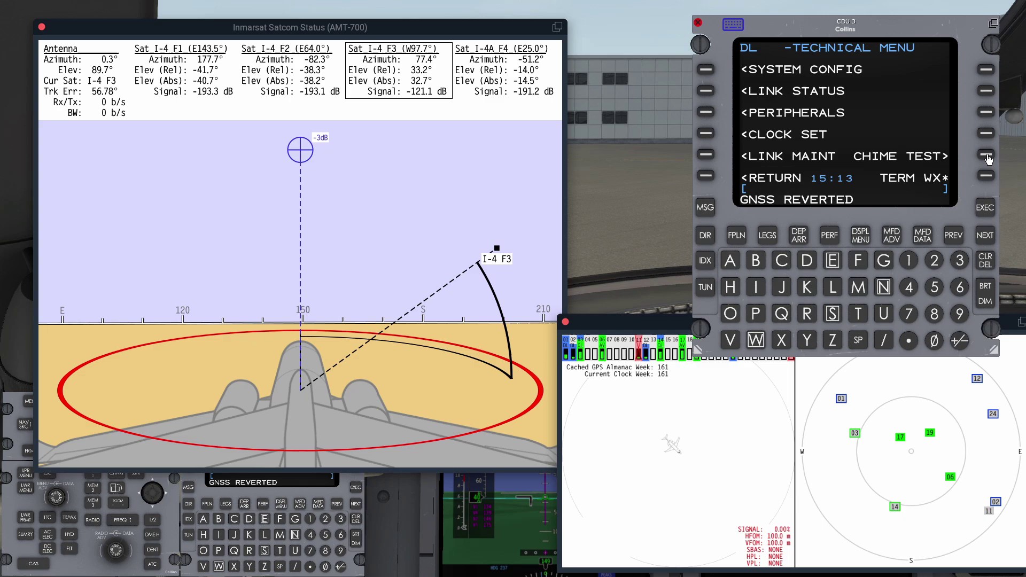
left_click(708, 155)
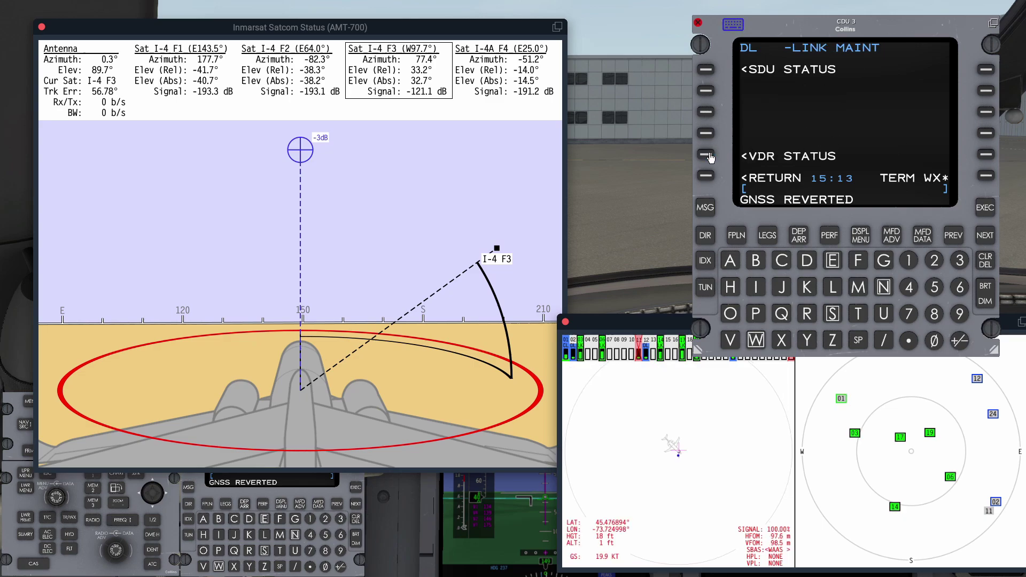
Open the SDU STATUS page from CDU 3's LINK MAINT page
left_click(708, 71)
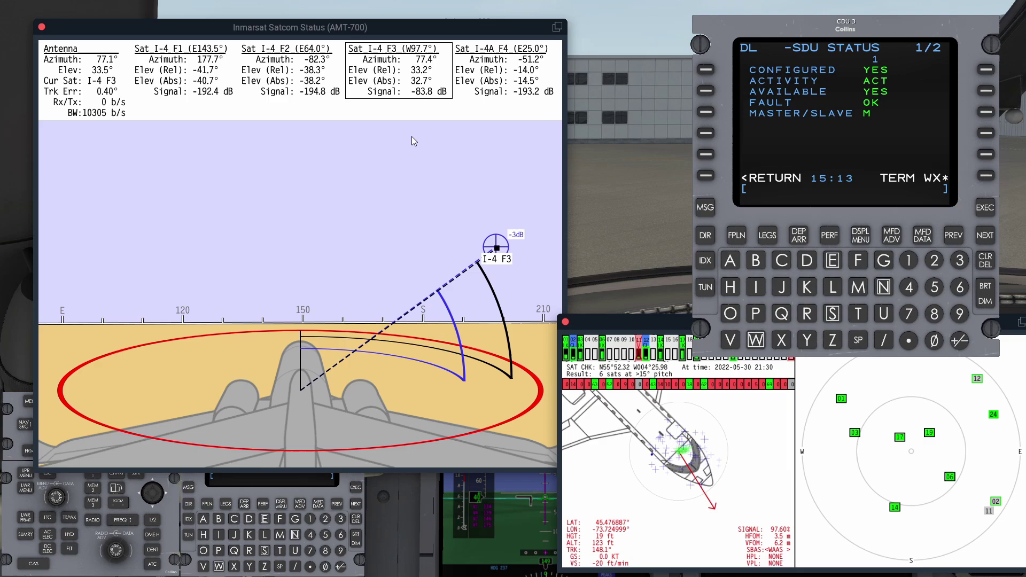
Close the GPS 1 Position, Inmarsat Satcom Status and CDU 3 popup windows
left_click(566, 323)
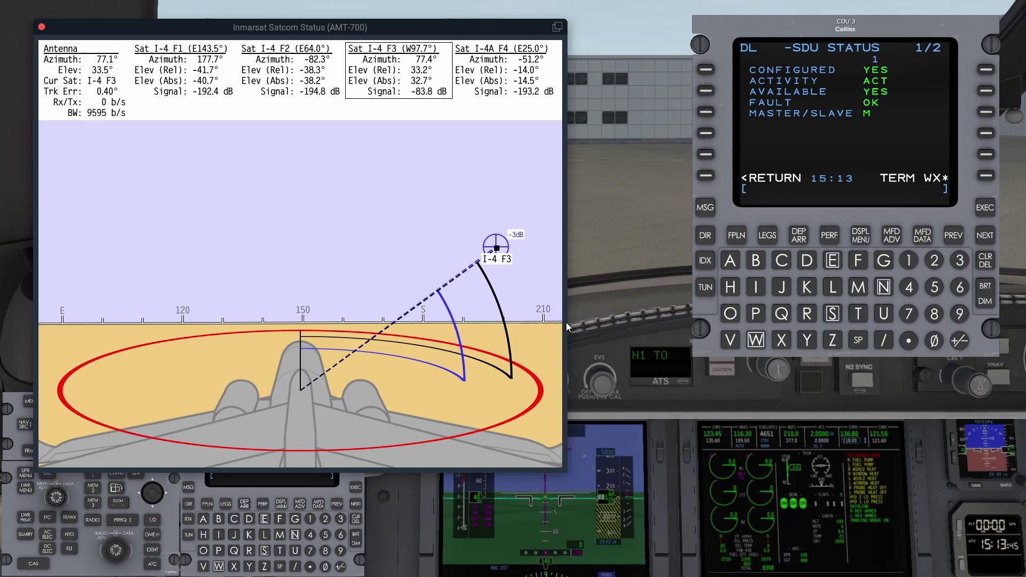
left_click(41, 27)
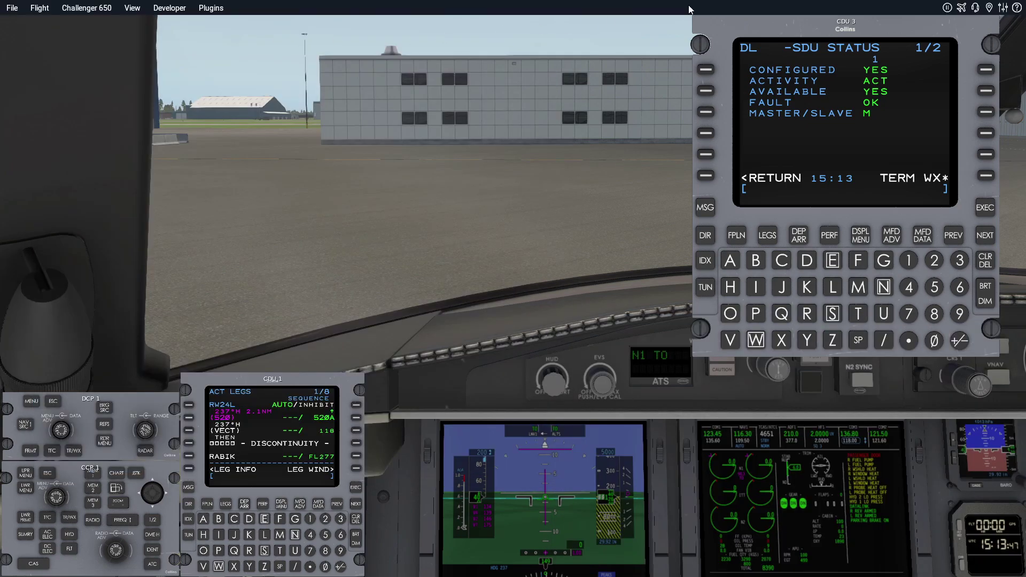
left_click(698, 23)
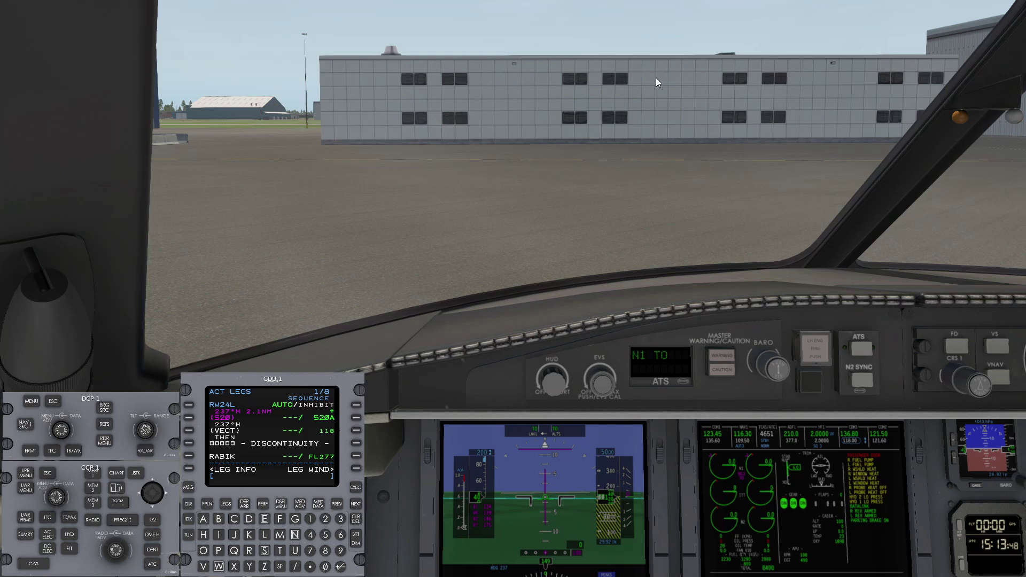